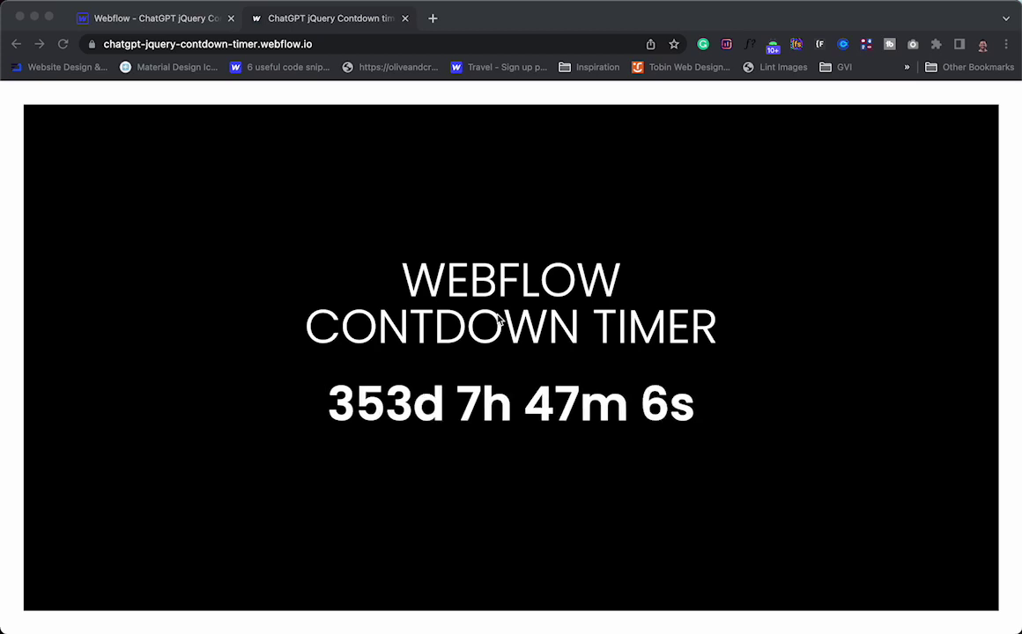
Bring the ChatGPT window with the jQuery countdown script in front of the published site.
key(super+grave)
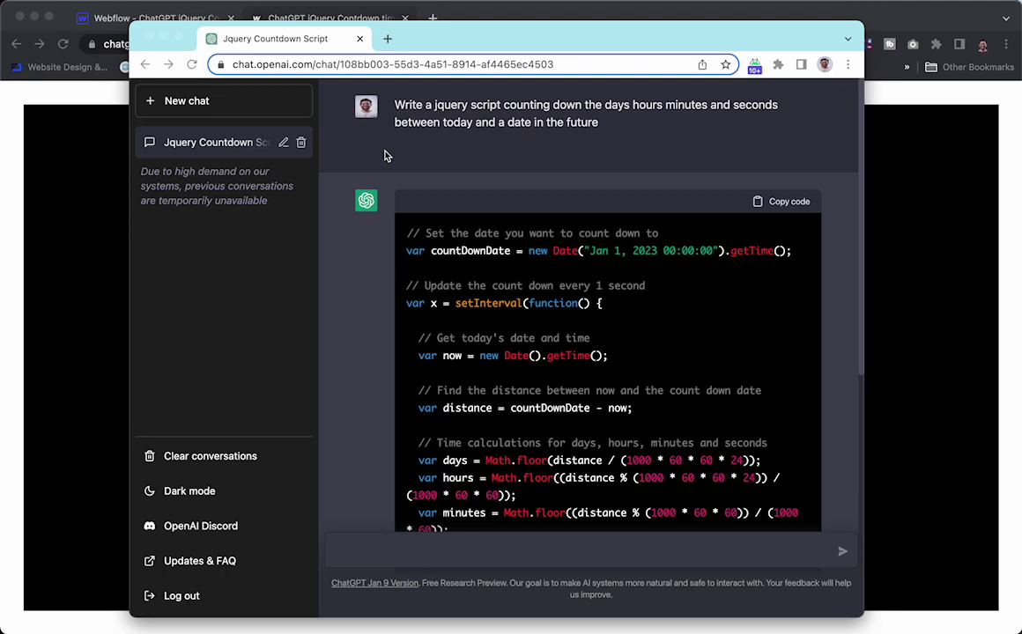
Copy the generated countdown script from ChatGPT and return to the Webflow Designer window.
scroll(517, 327, down, 7)
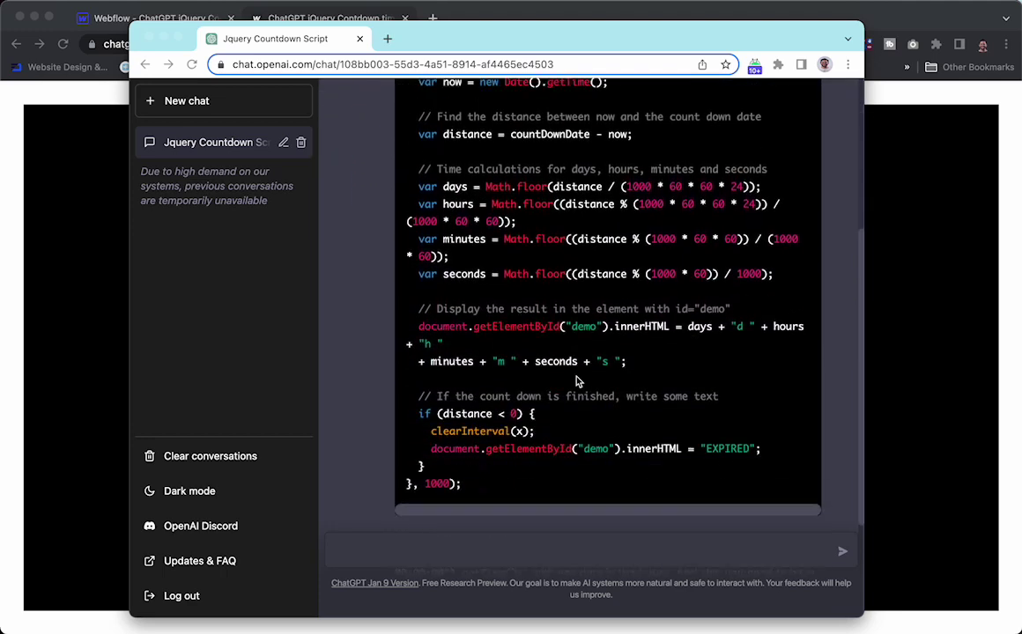
scroll(577, 381, up, 6)
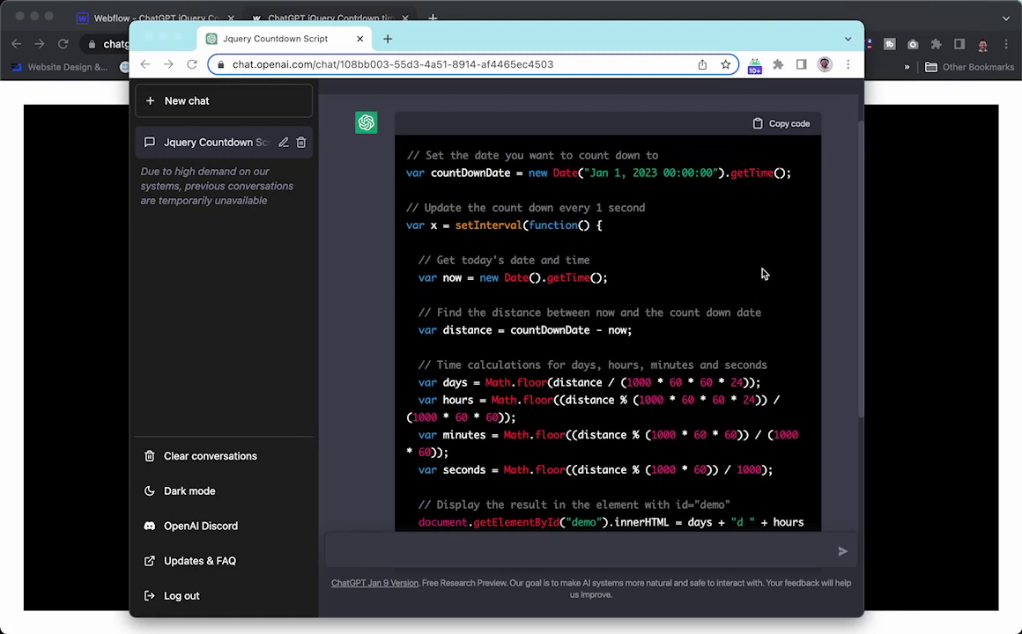
click(790, 125)
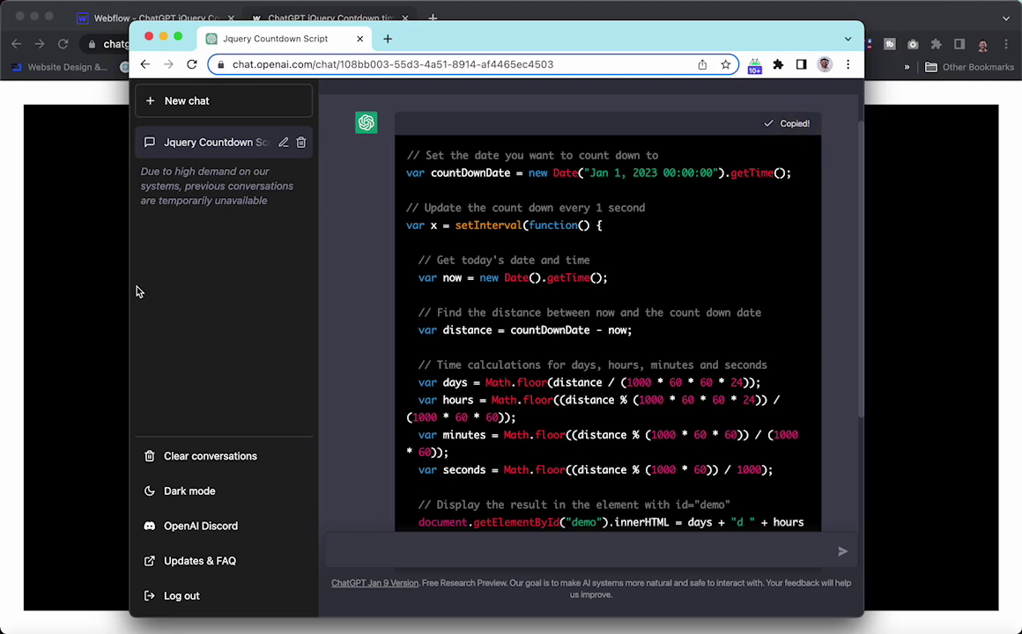
click(123, 260)
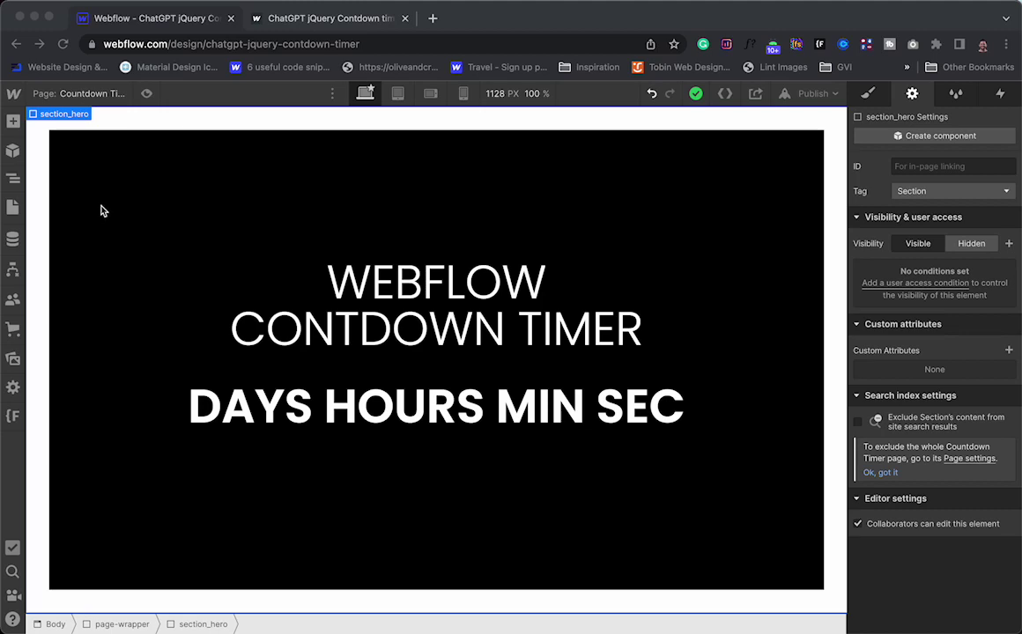
Paste the countdown script inside the <script> tag of the Countdown Timer page's head code.
click(12, 186)
click(14, 208)
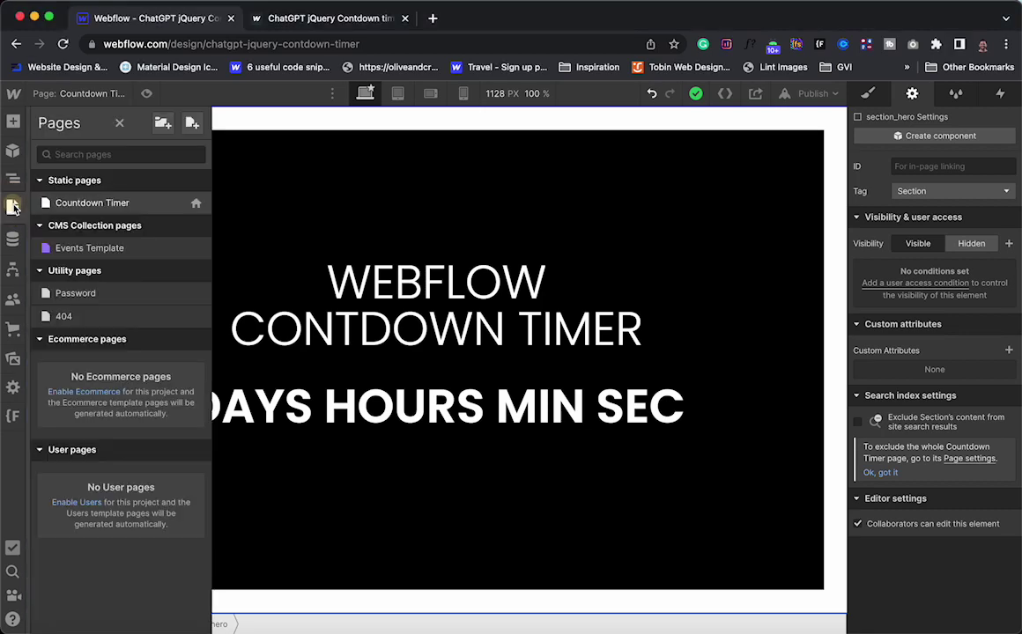
click(196, 204)
scroll(387, 276, down, 20)
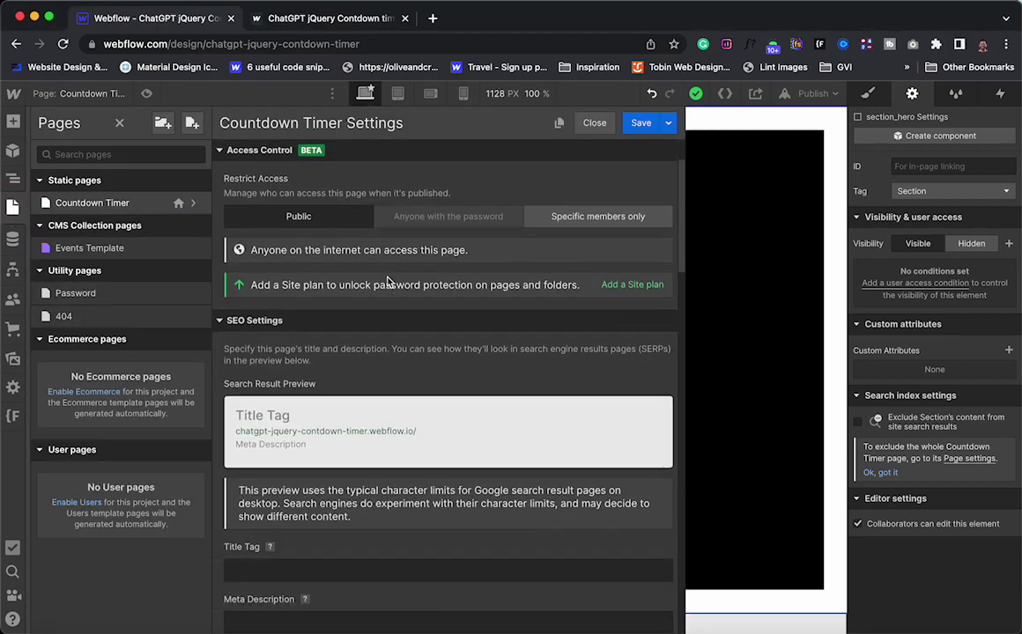
scroll(387, 278, down, 3)
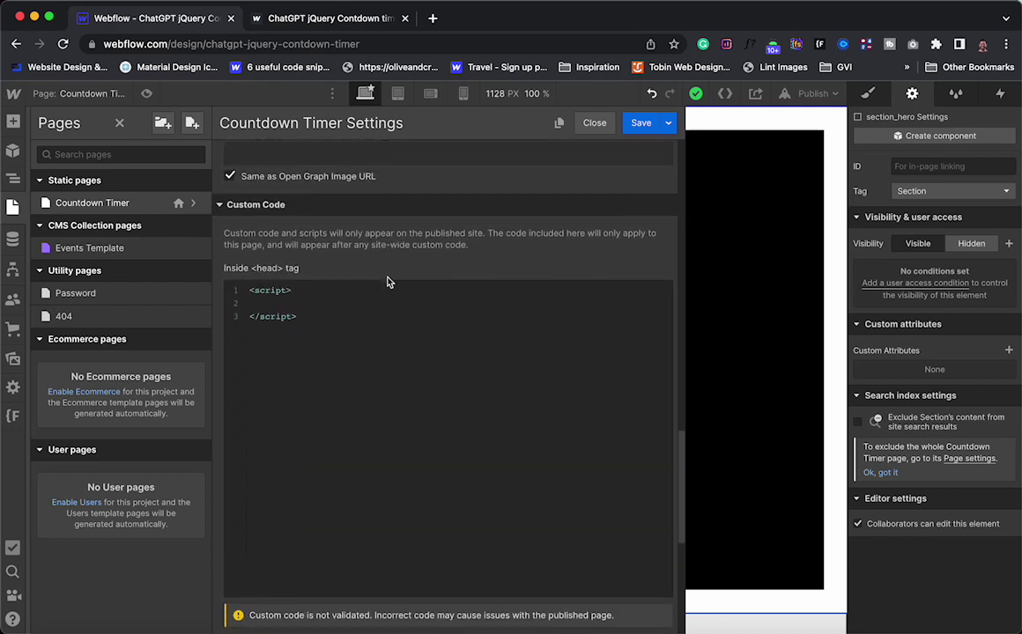
click(327, 285)
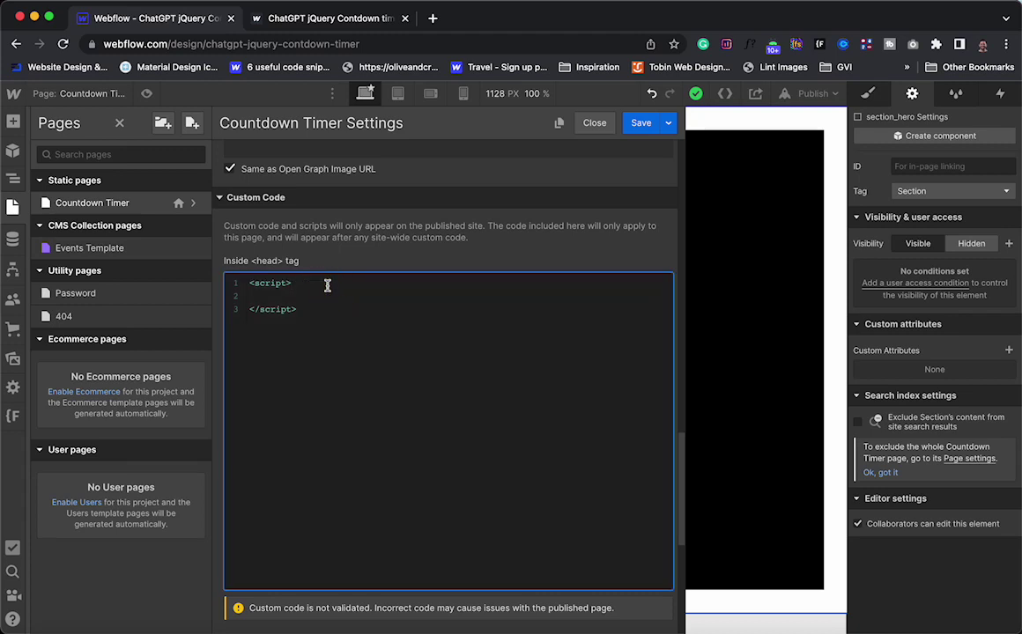
key(Return)
key(Return)
key(super+v)
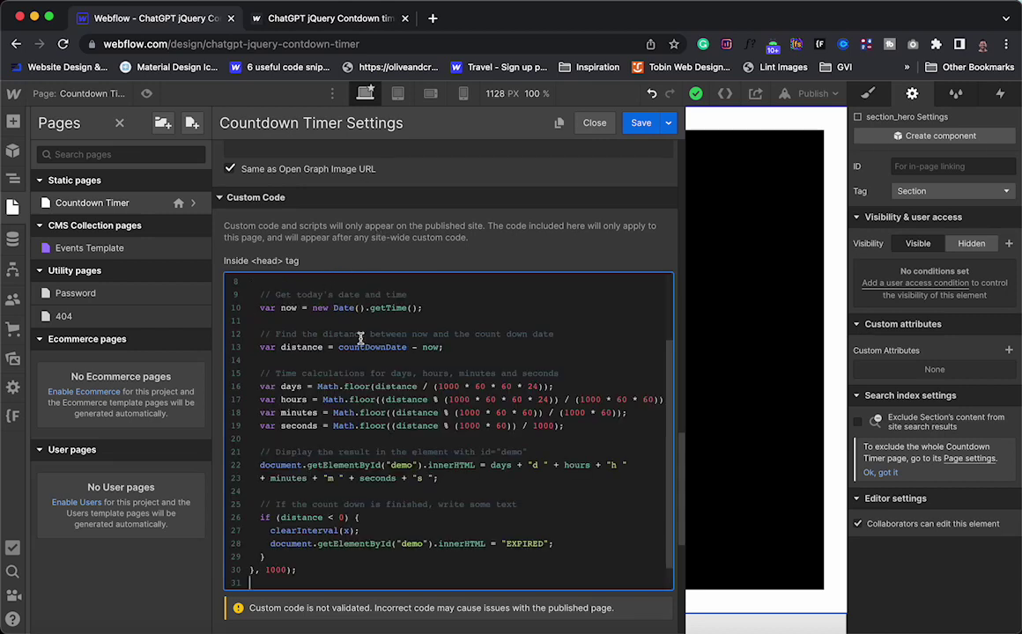
scroll(361, 338, up, 3)
scroll(360, 338, down, 1)
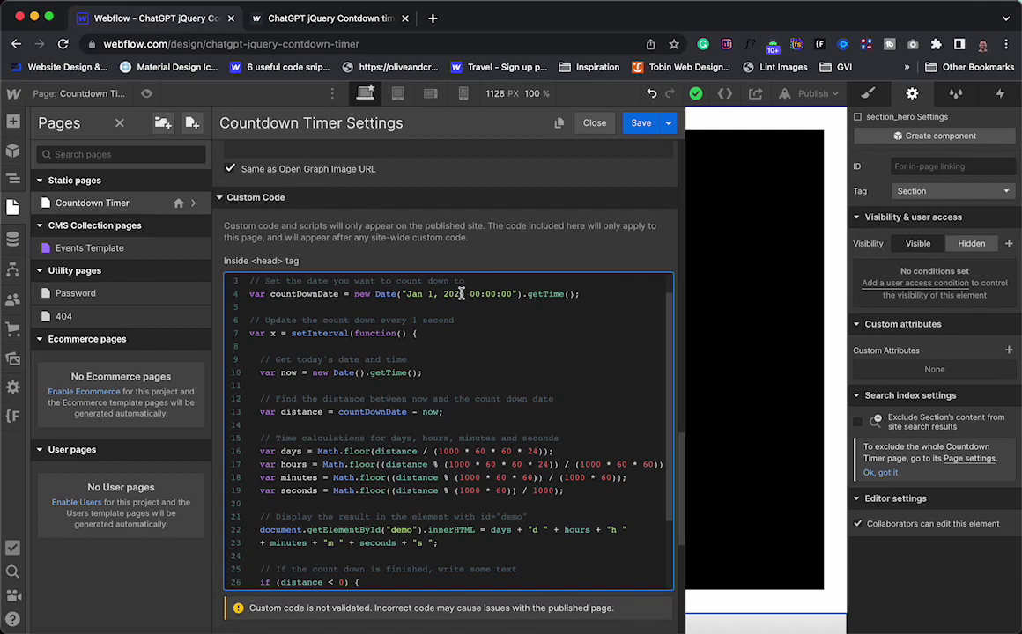
scroll(408, 374, down, 3)
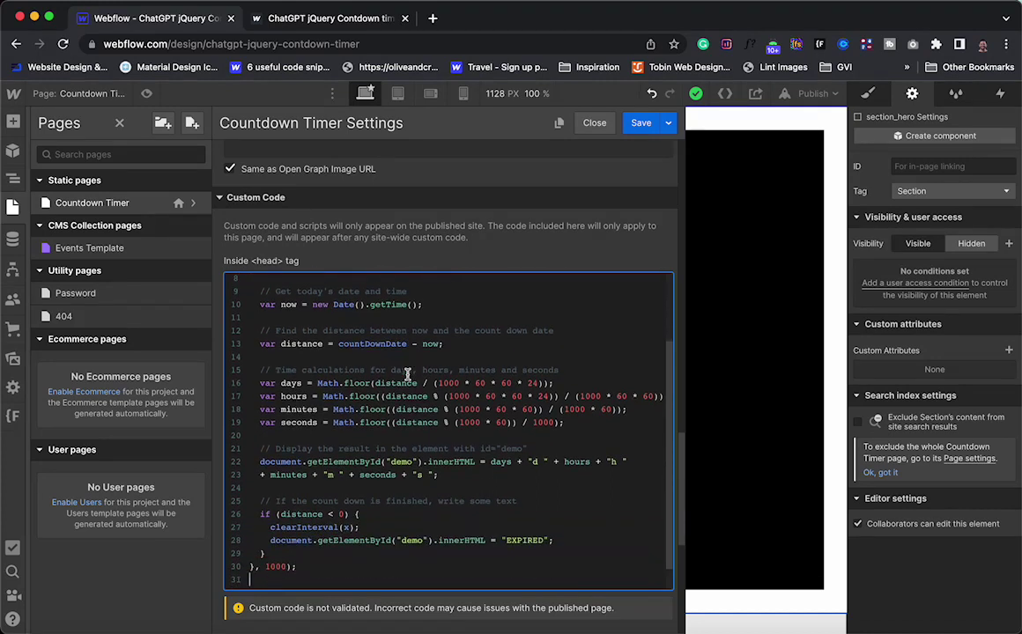
click(402, 434)
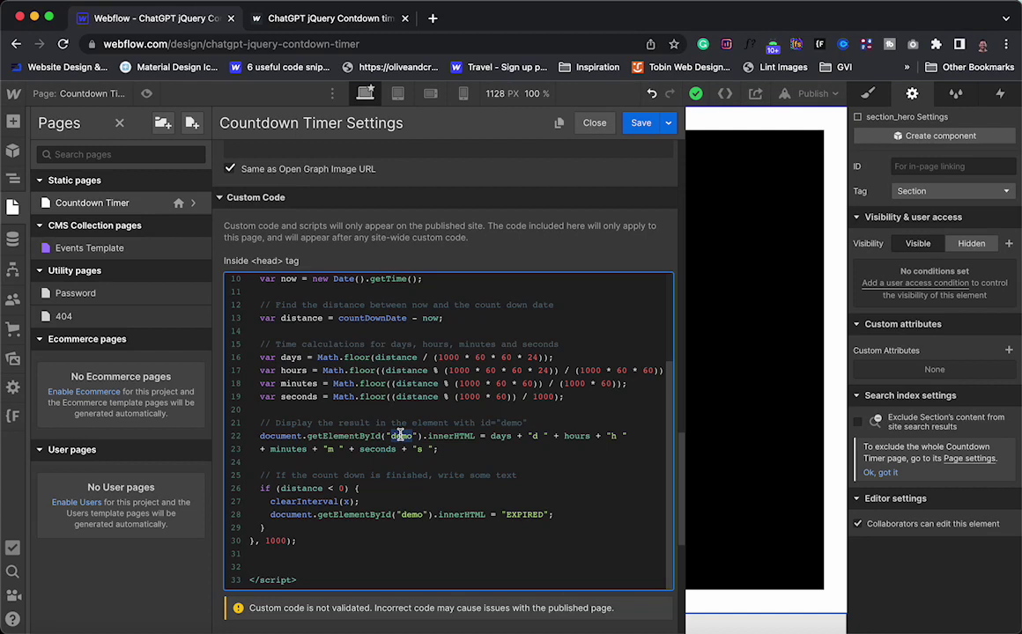
double_click(396, 436)
scroll(399, 434, up, 5)
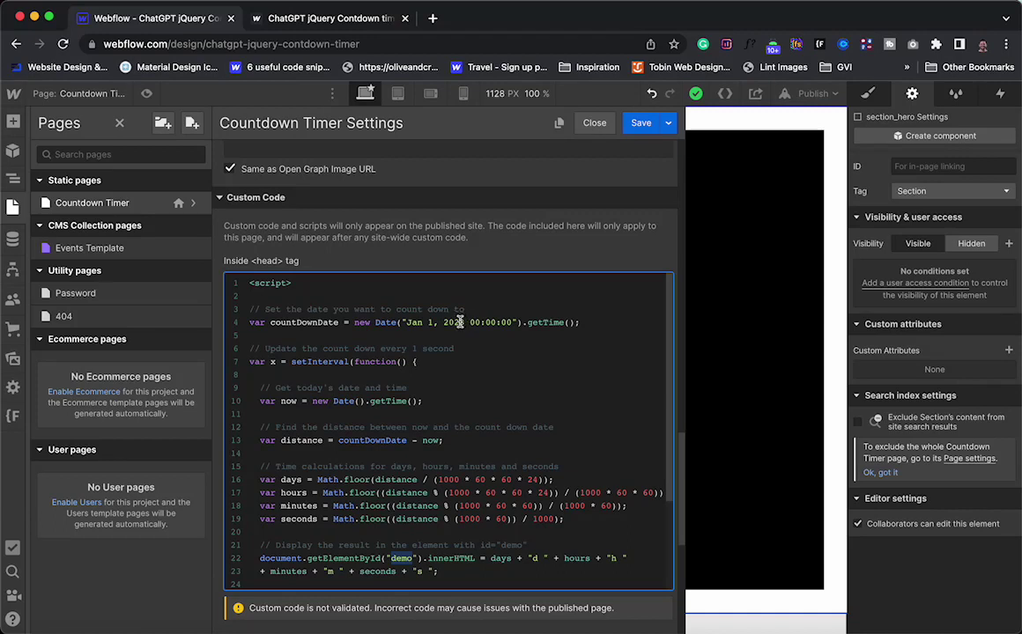
scroll(439, 338, down, 5)
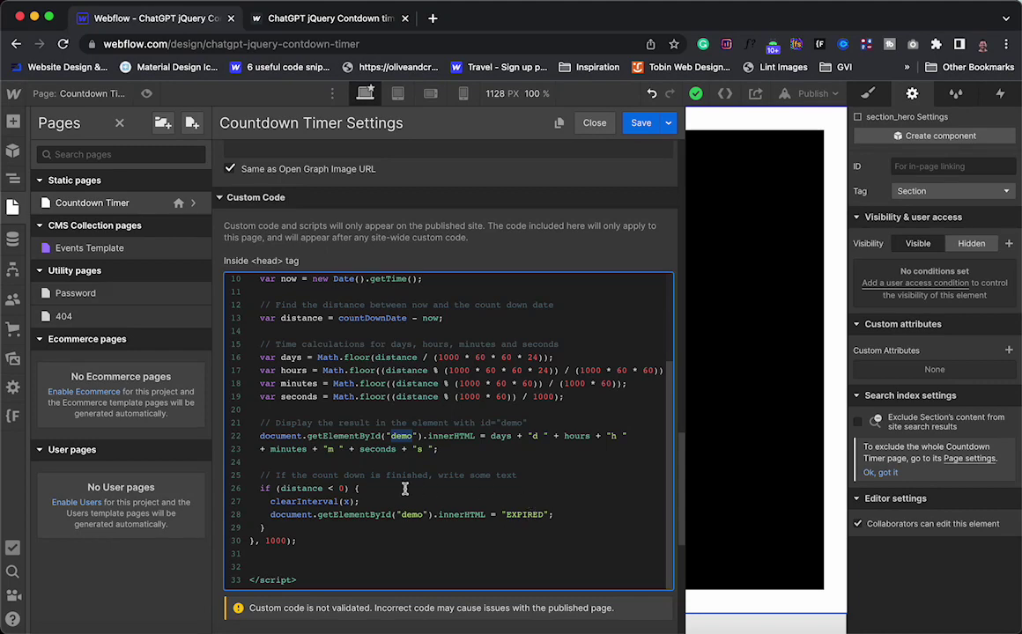
scroll(414, 379, up, 5)
scroll(419, 414, down, 5)
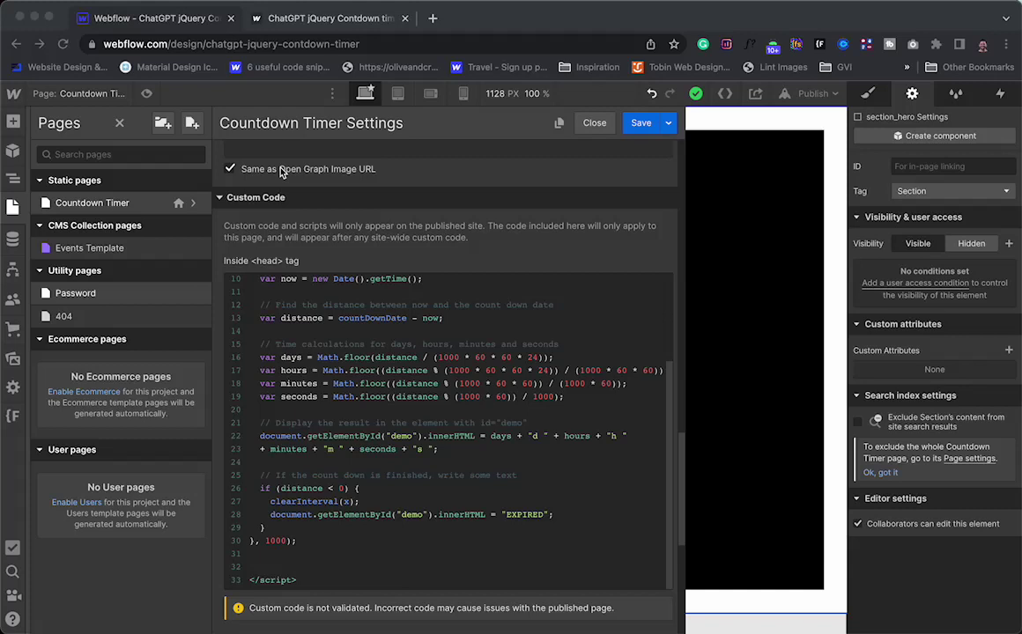
Save the Countdown Timer page's custom code and close the Pages panel.
click(642, 129)
click(641, 128)
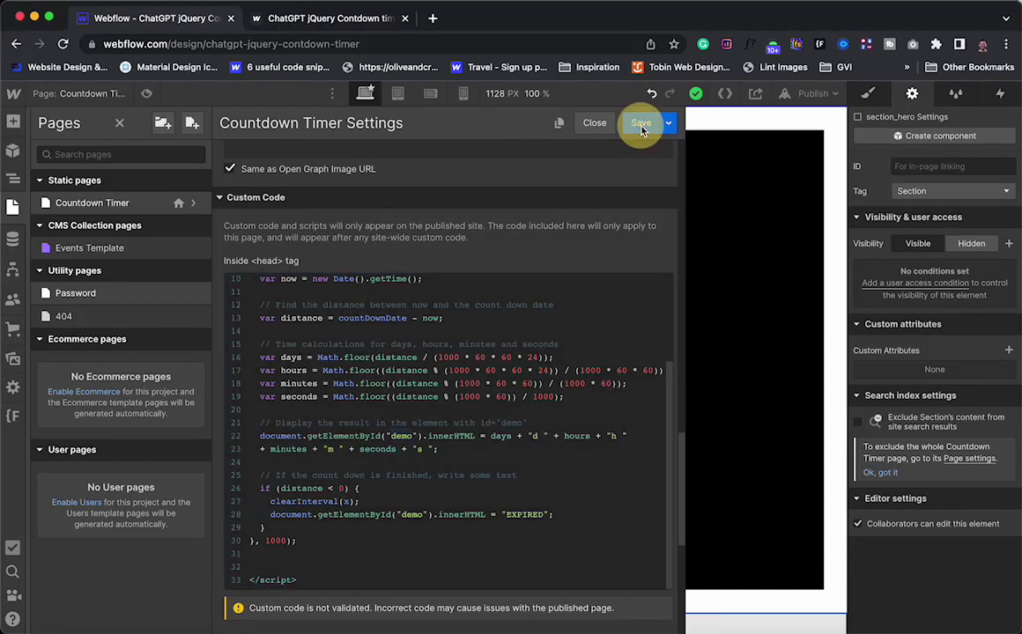
click(385, 188)
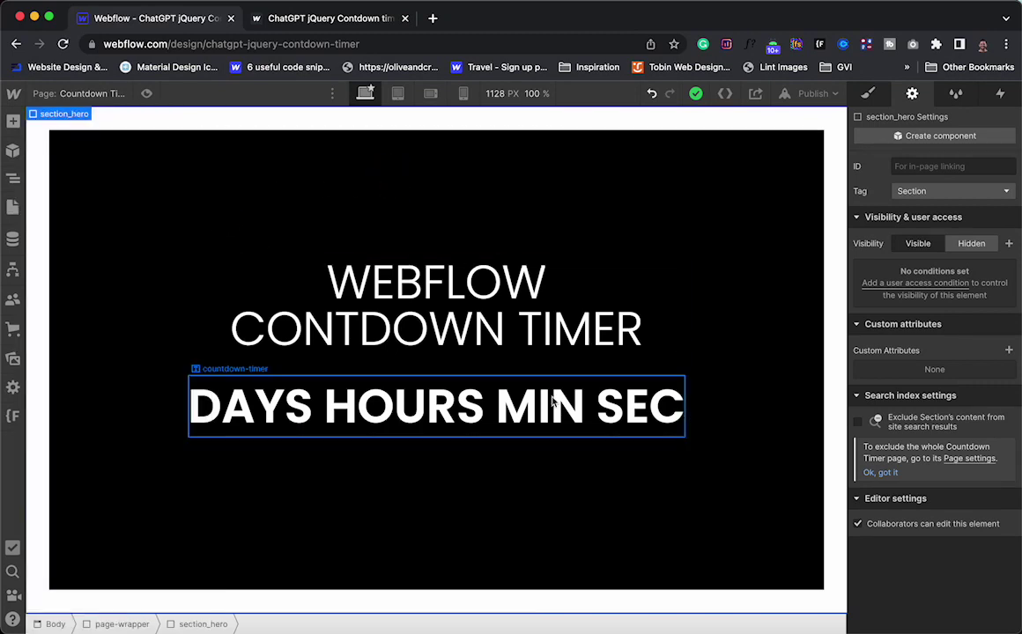
Give the DAYS HOURS MIN SEC text block the ID 'demo' and confirm it stuck.
click(241, 400)
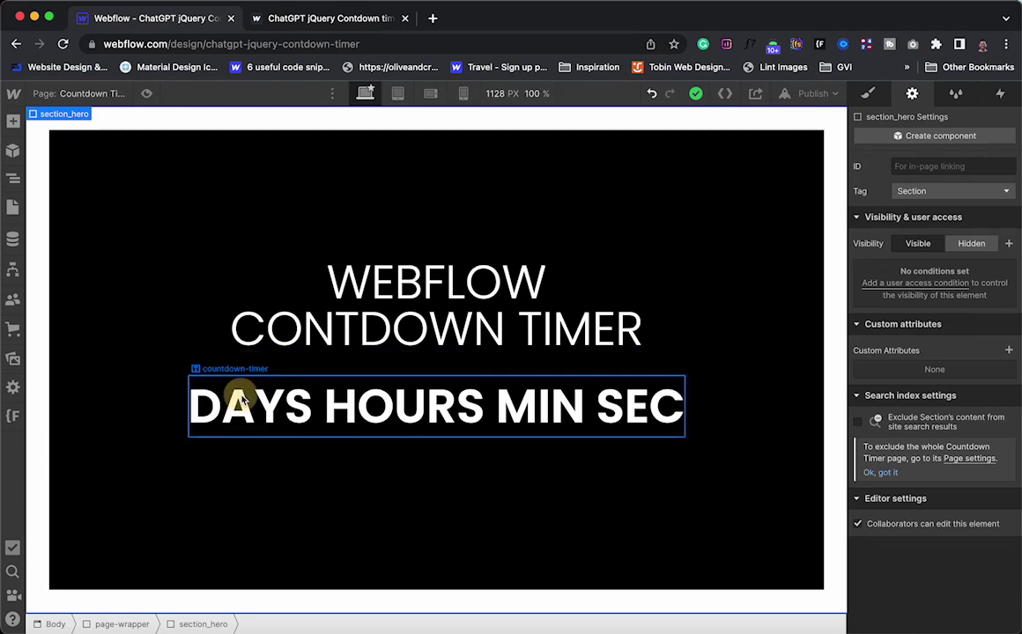
click(869, 94)
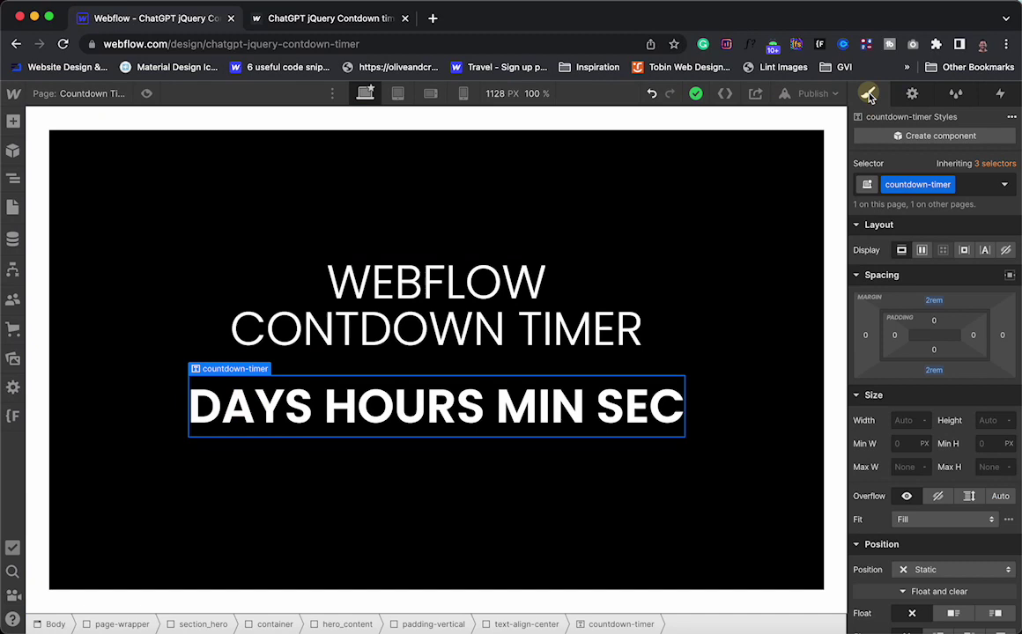
click(912, 93)
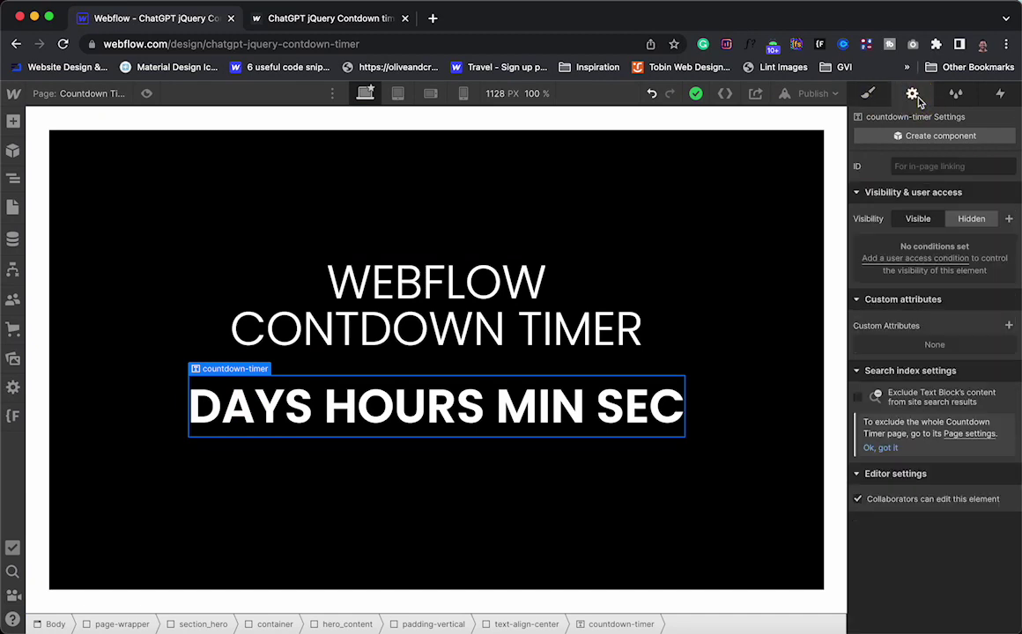
click(903, 165)
text(demo)
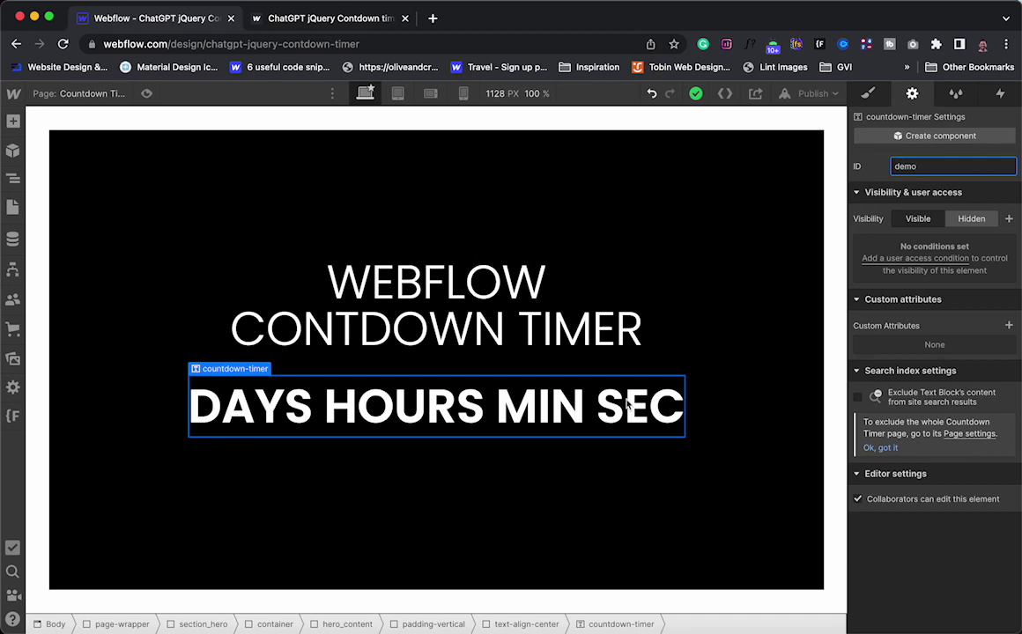
click(787, 167)
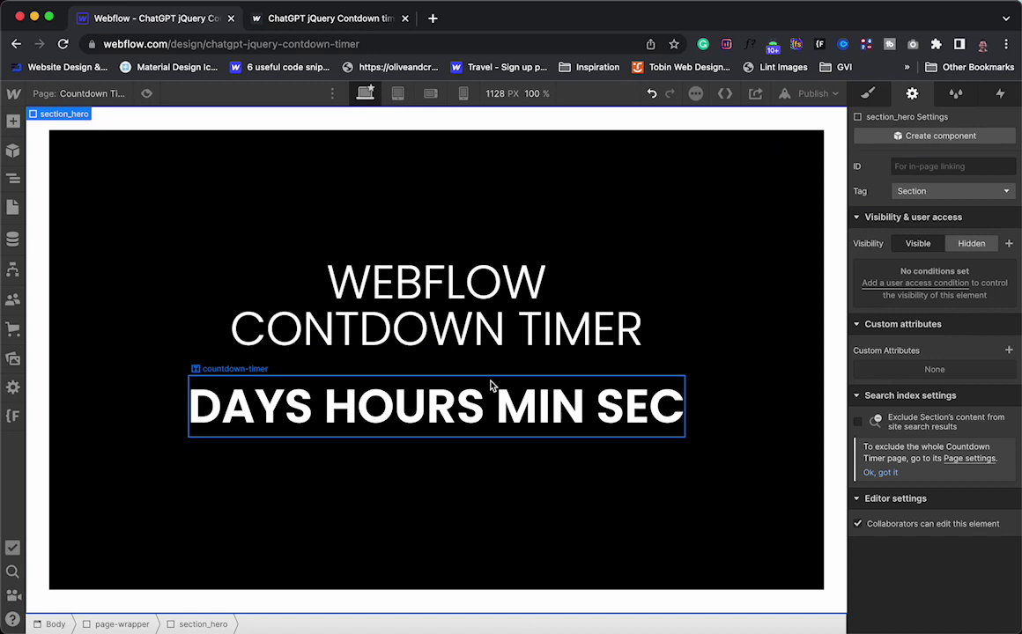
click(484, 430)
Publish the site to its webflow.io domain and view the live page showing EXPIRED.
click(812, 94)
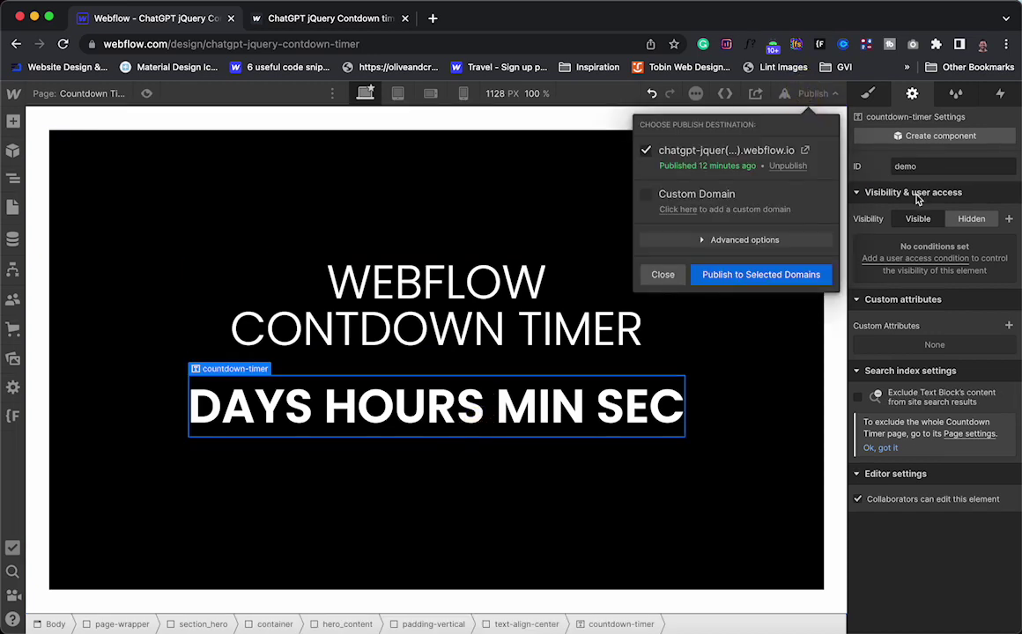
click(787, 277)
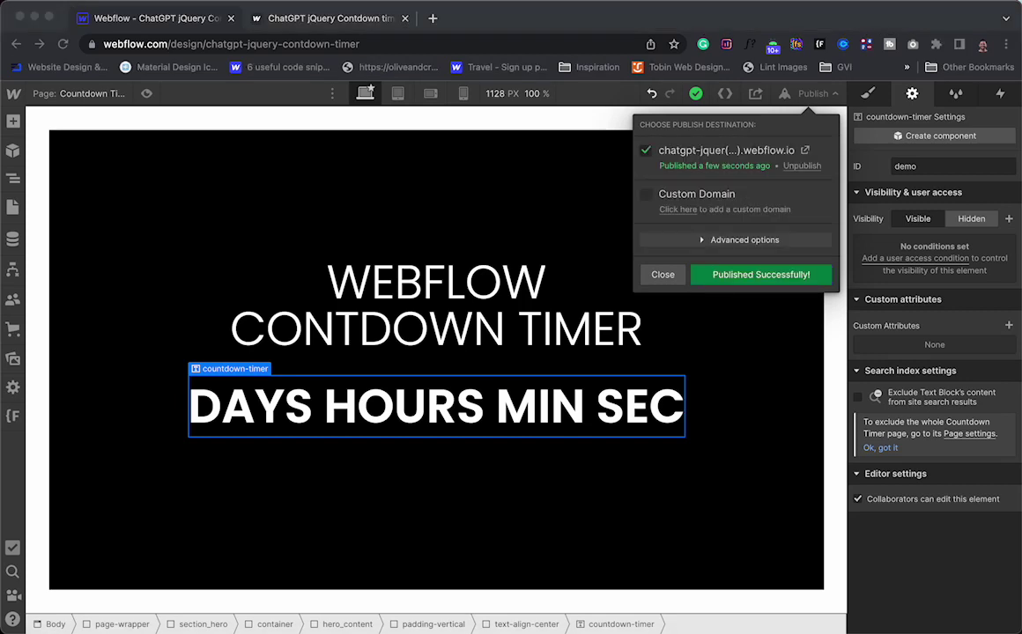
click(324, 23)
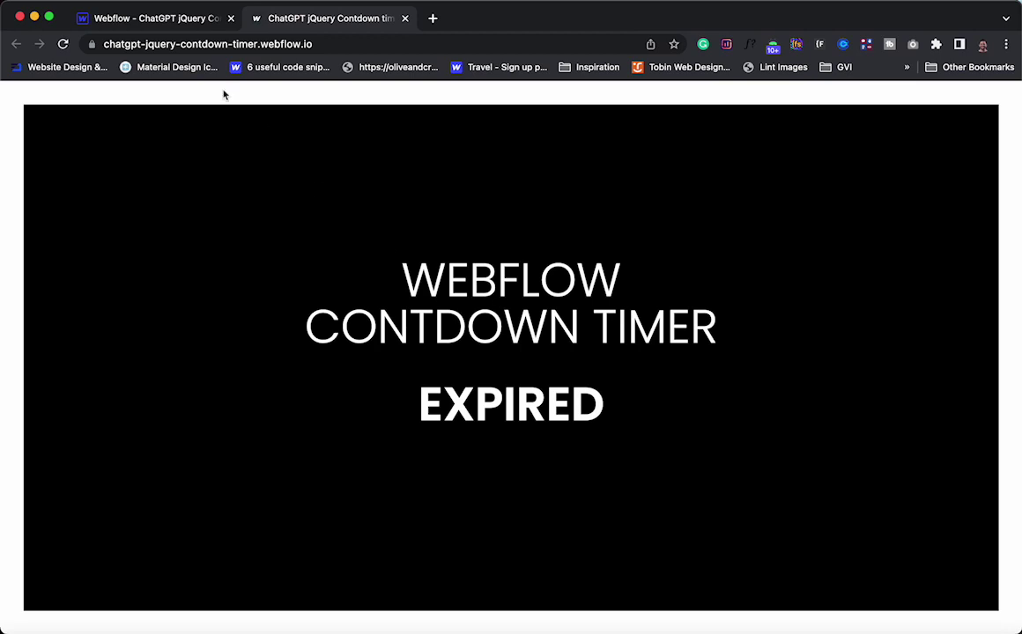
Review the countdown date in the Countdown Timer head script and save the page settings.
click(168, 17)
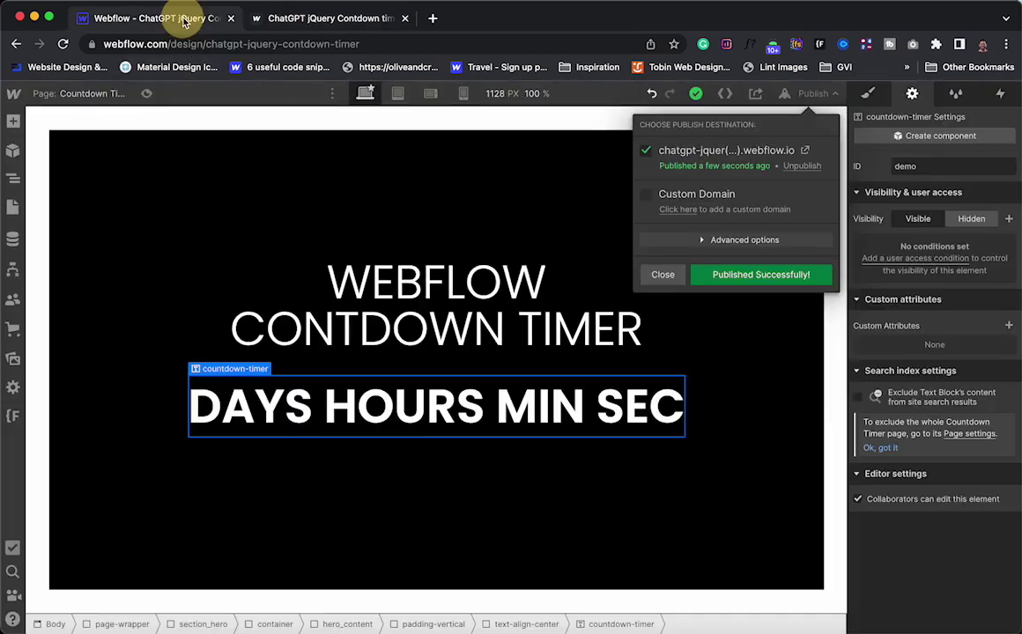
click(14, 210)
click(14, 212)
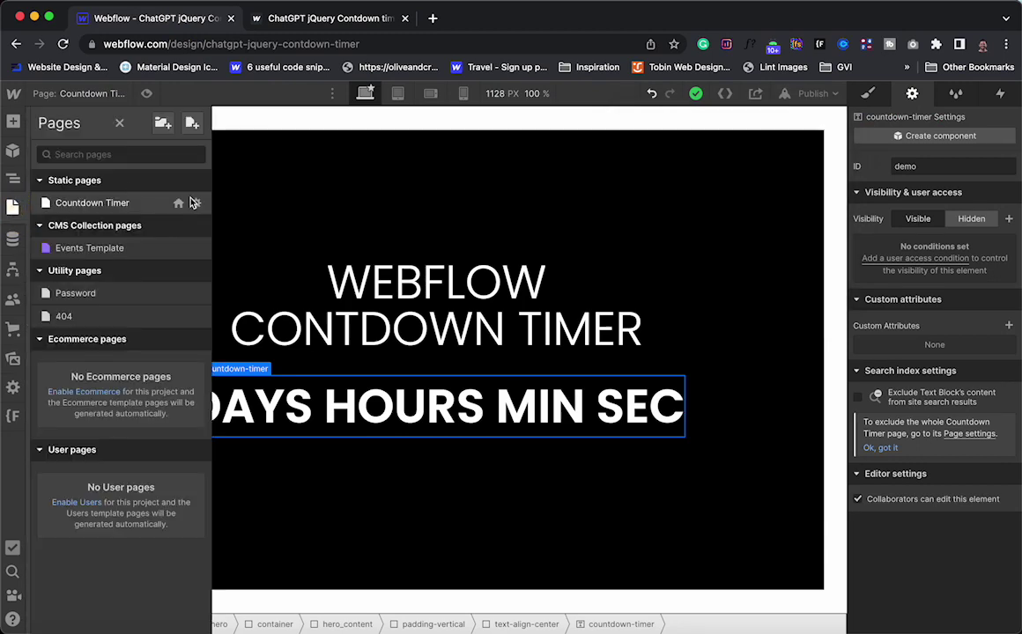
click(194, 203)
scroll(284, 362, down, 3)
scroll(284, 362, down, 10)
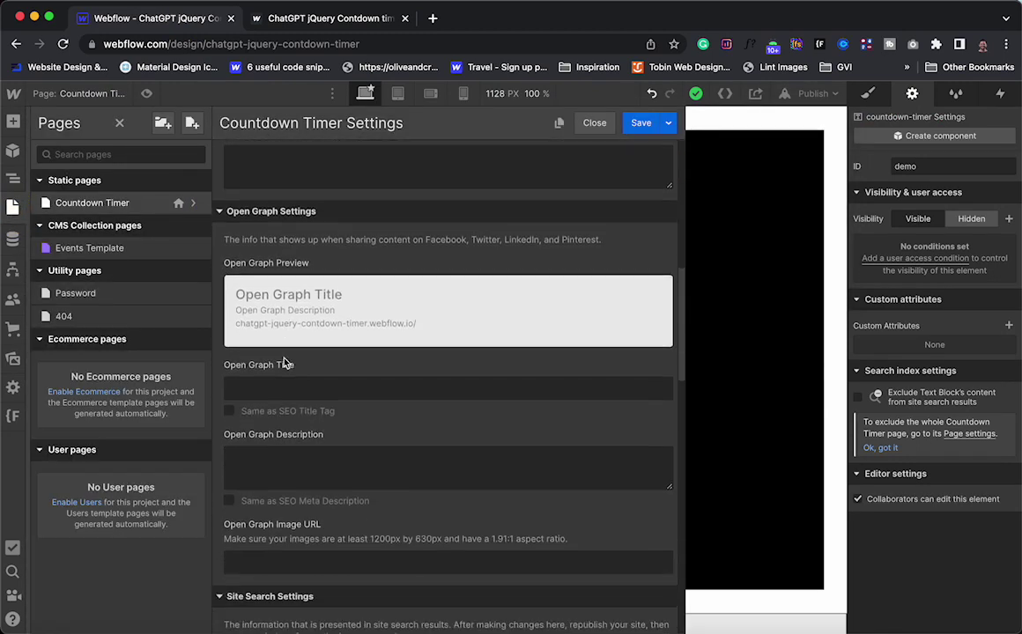
click(464, 438)
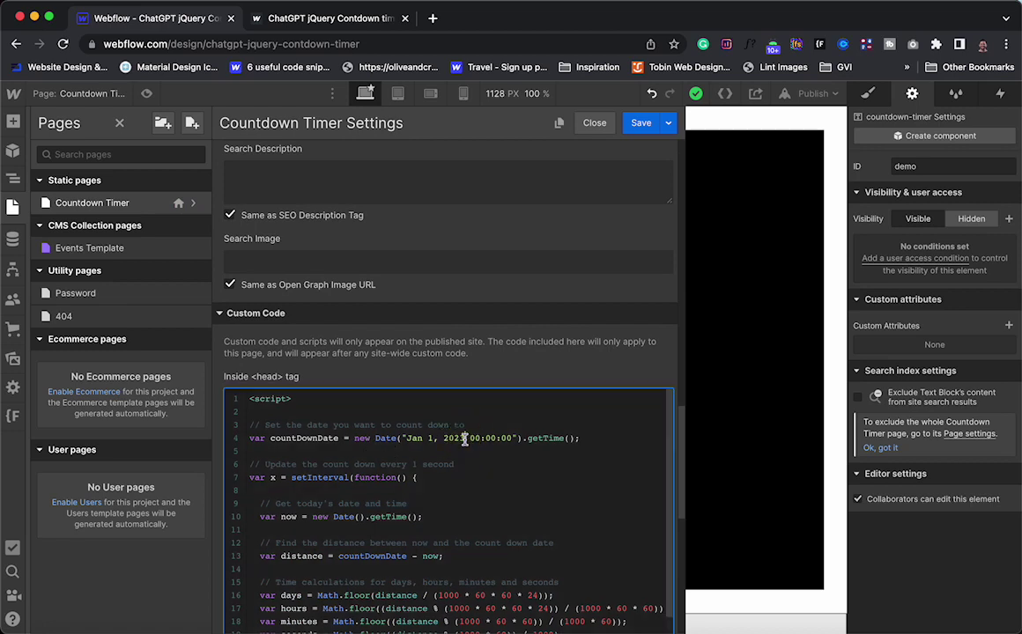
click(641, 123)
Republish to webflow.io and check the live countdown now reading 353d 7h 43m.
click(809, 94)
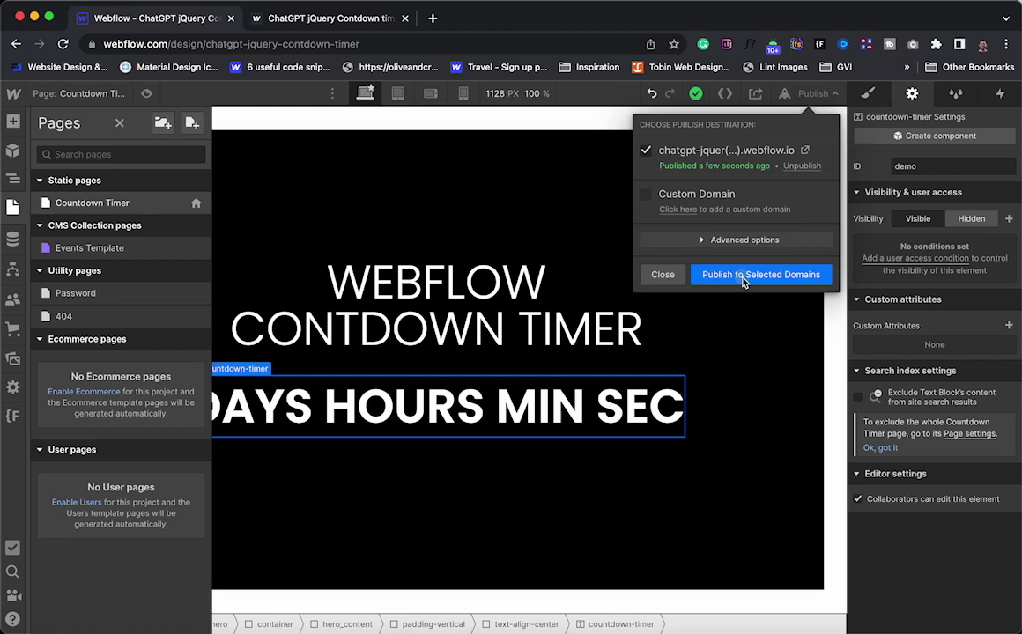
click(748, 277)
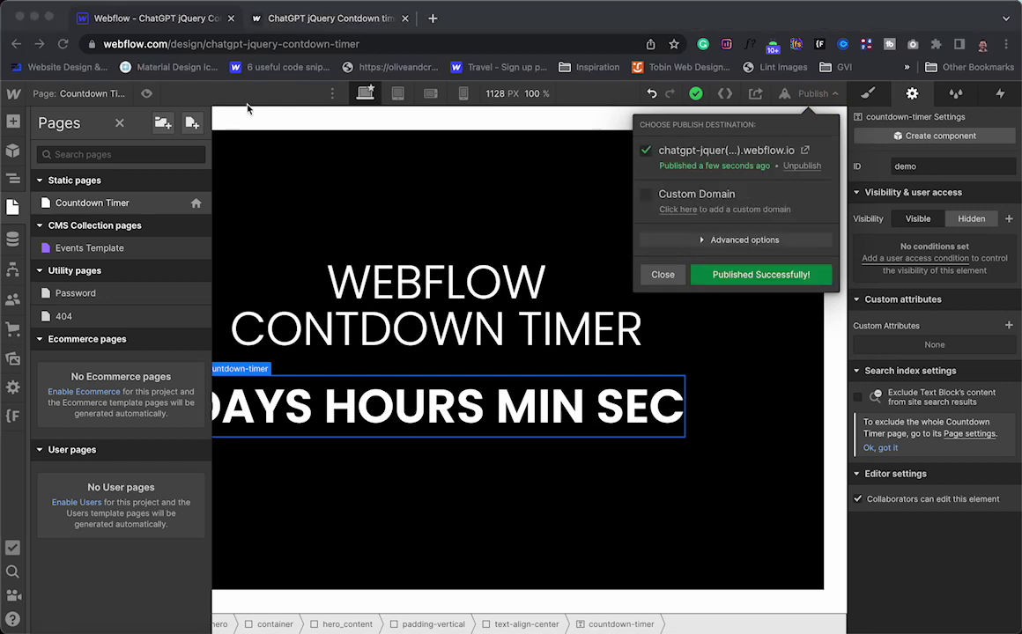
click(278, 26)
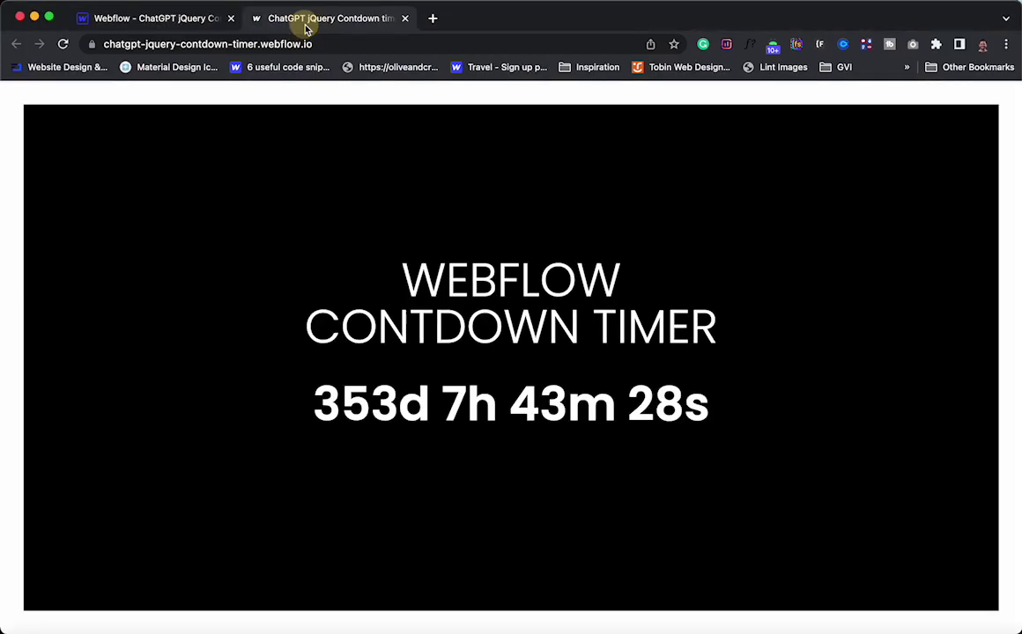
After watching the live countdown tick, return to the Webflow Designer tab.
click(172, 17)
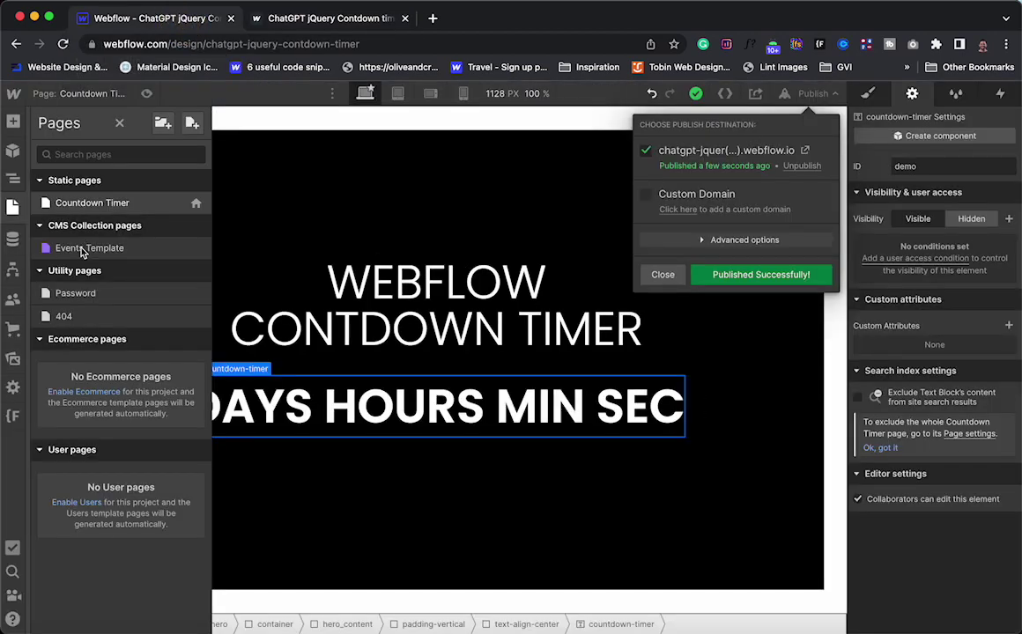
Open the Events item 'Facilis Ipsam Sit Voluptas' to see its Start and End Date/Time fields.
click(83, 251)
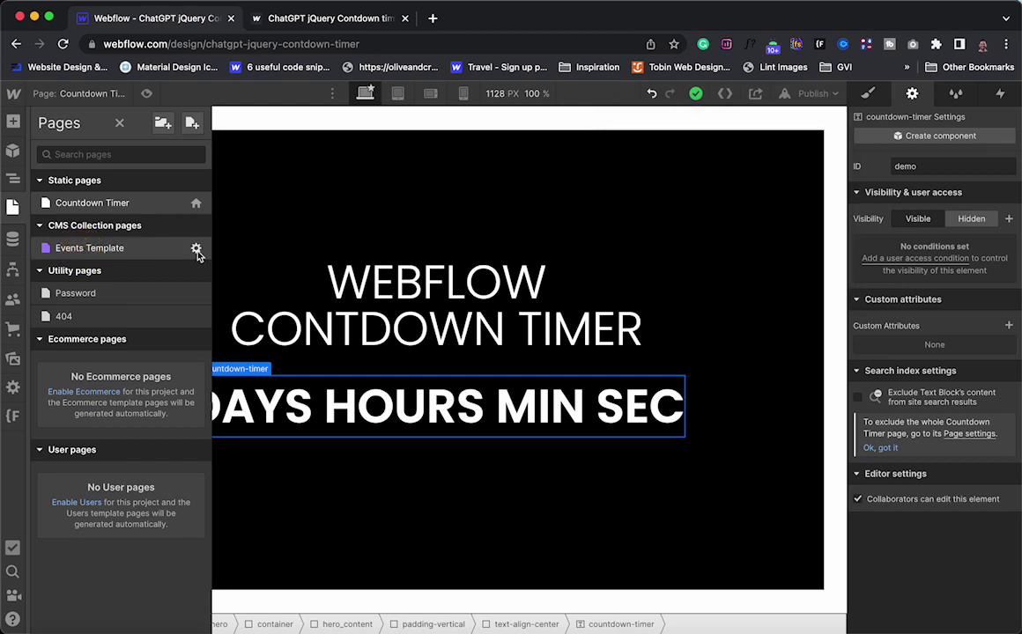
click(13, 240)
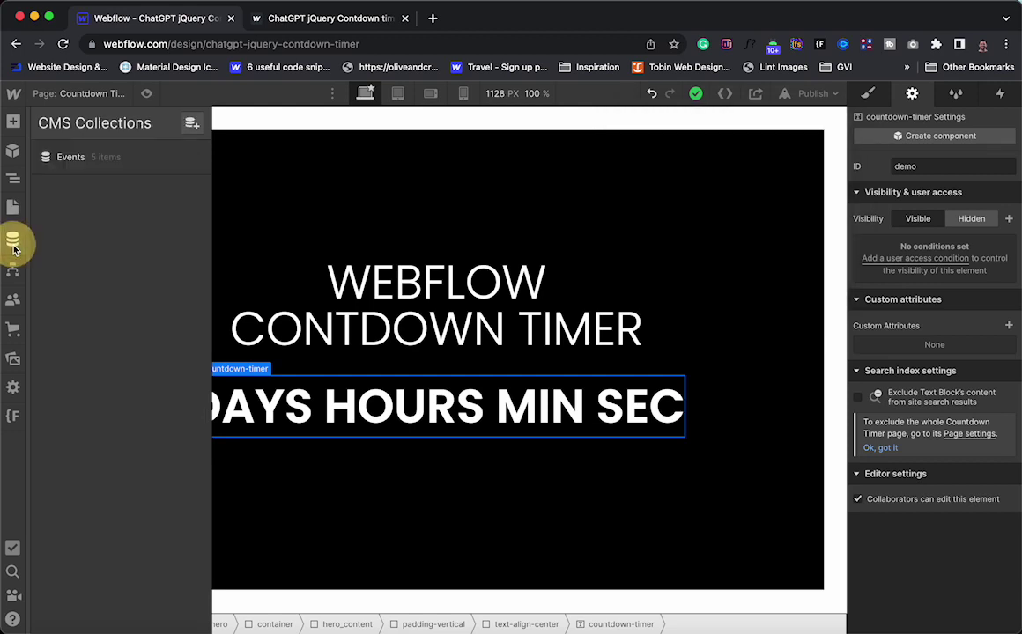
click(81, 164)
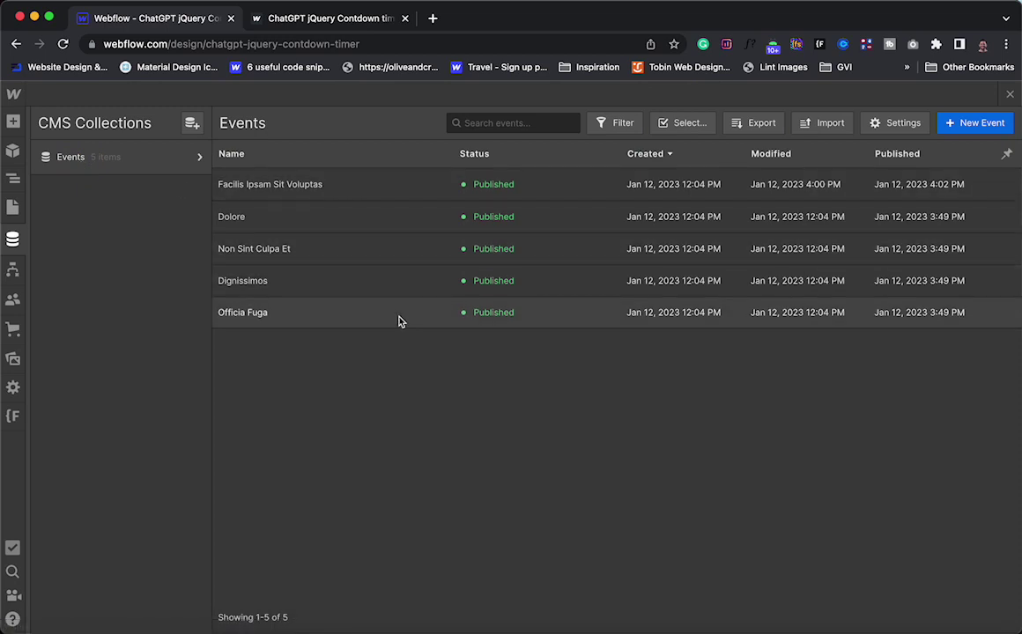
click(316, 192)
scroll(670, 440, down, 2)
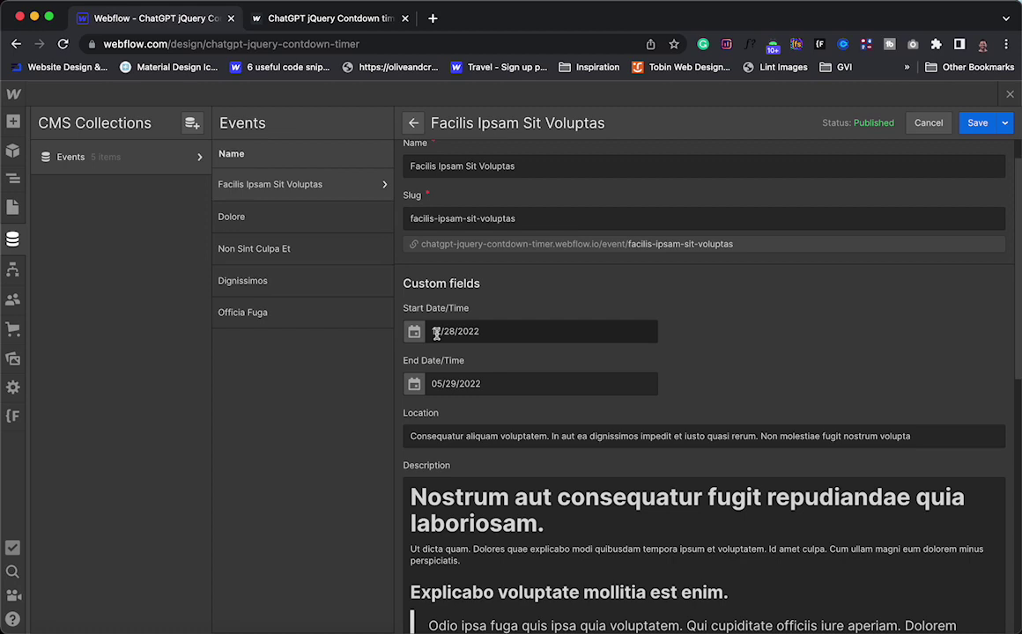
Save the Facilis Ipsam Sit Voluptas event as staged changes and bring up the site's pages.
click(978, 124)
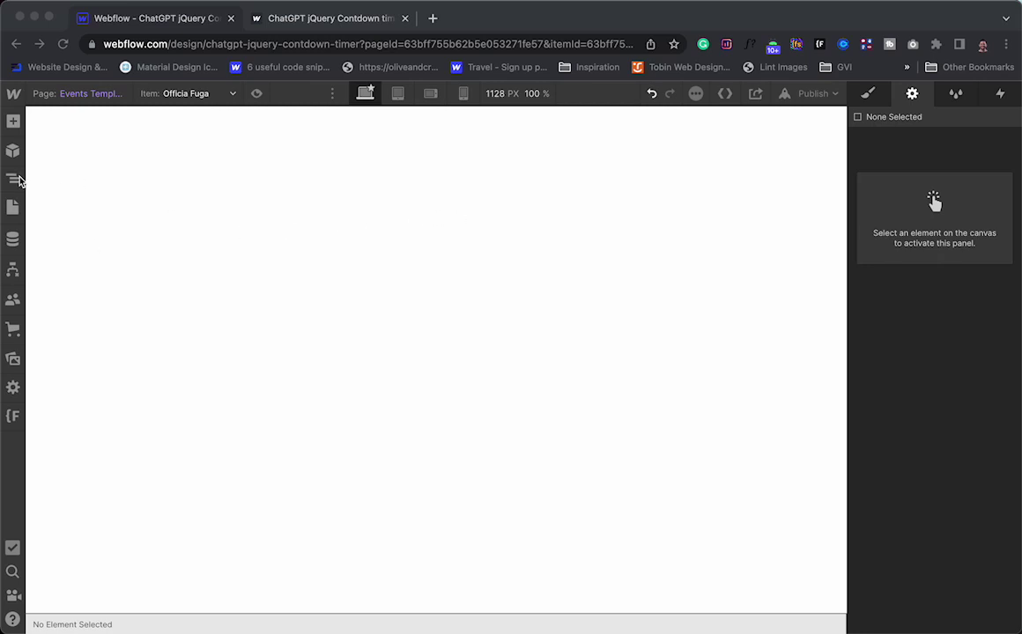
click(12, 206)
Copy the Countdown Timer page-wrapper and paste it into the Events Template page body.
click(87, 203)
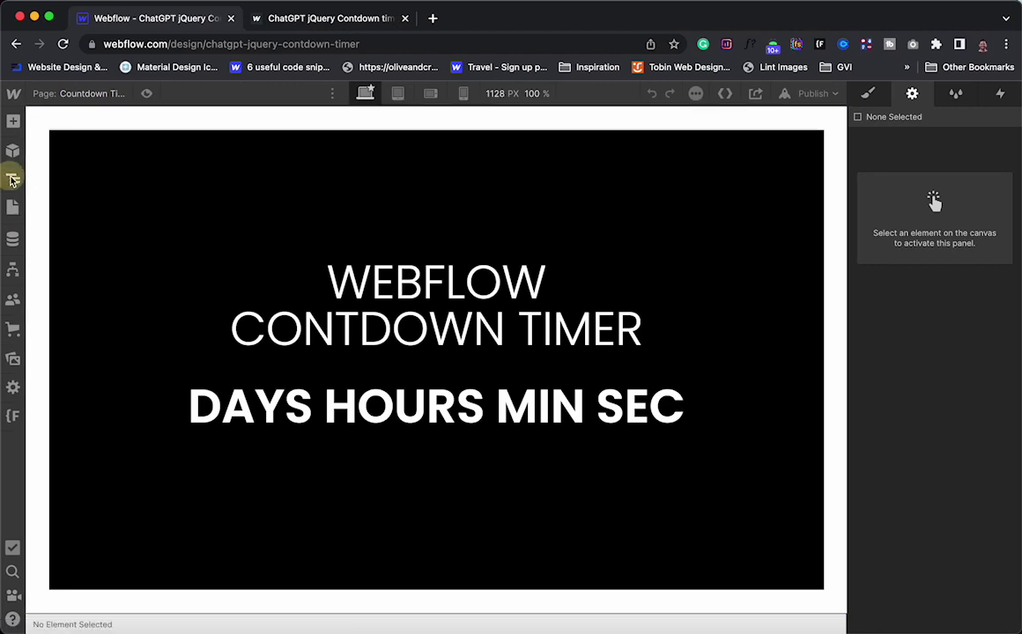
click(13, 178)
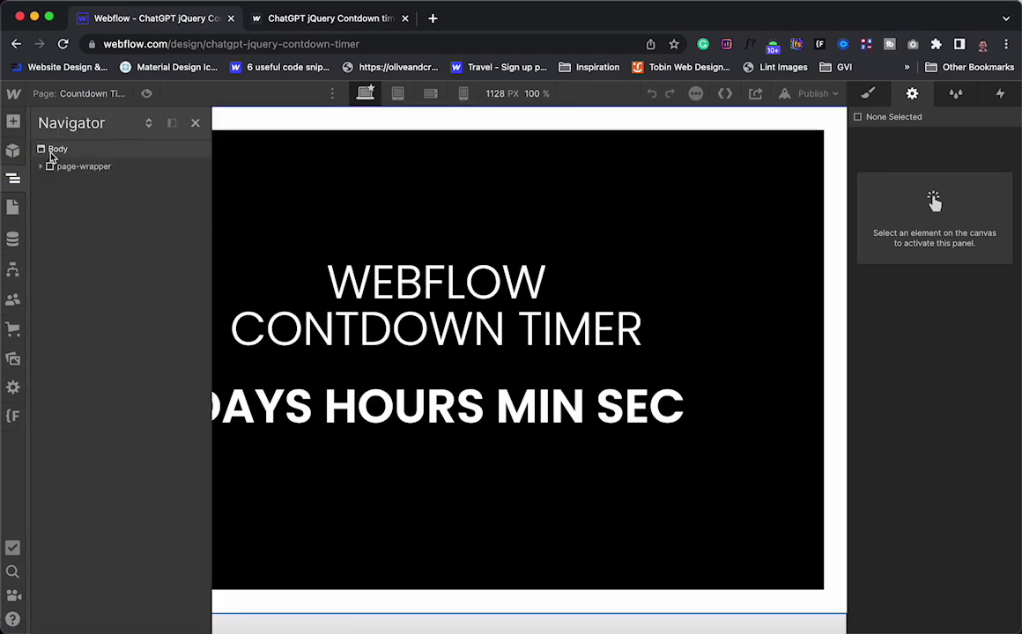
click(70, 169)
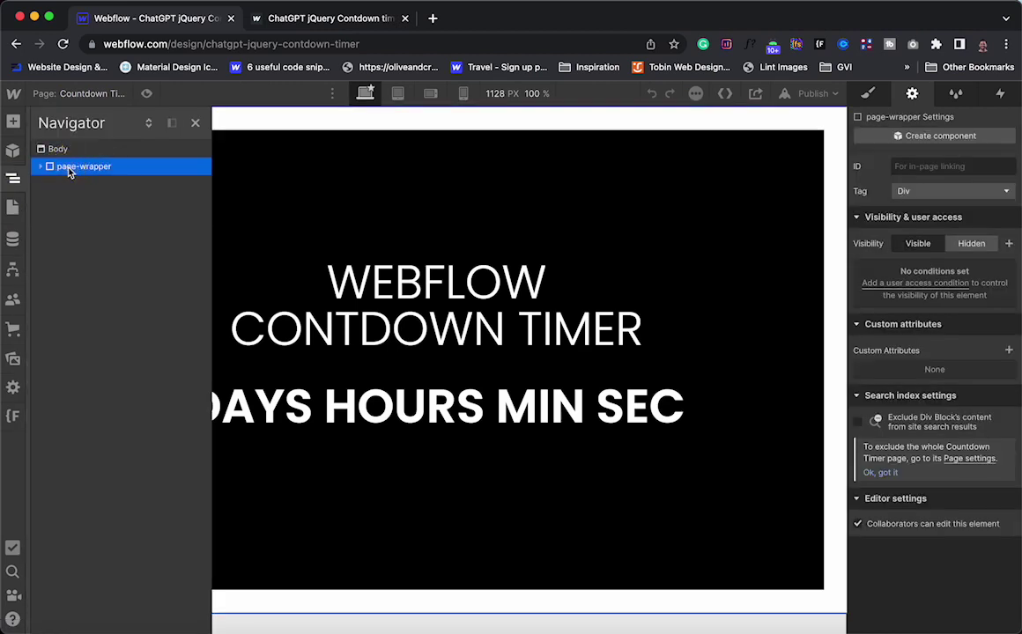
click(12, 207)
click(72, 246)
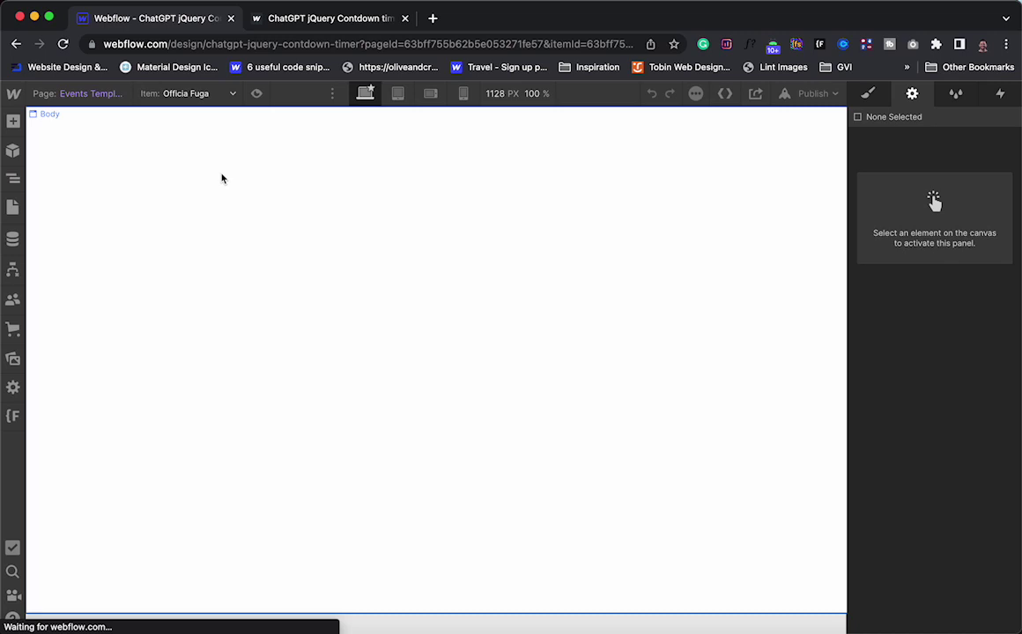
click(151, 140)
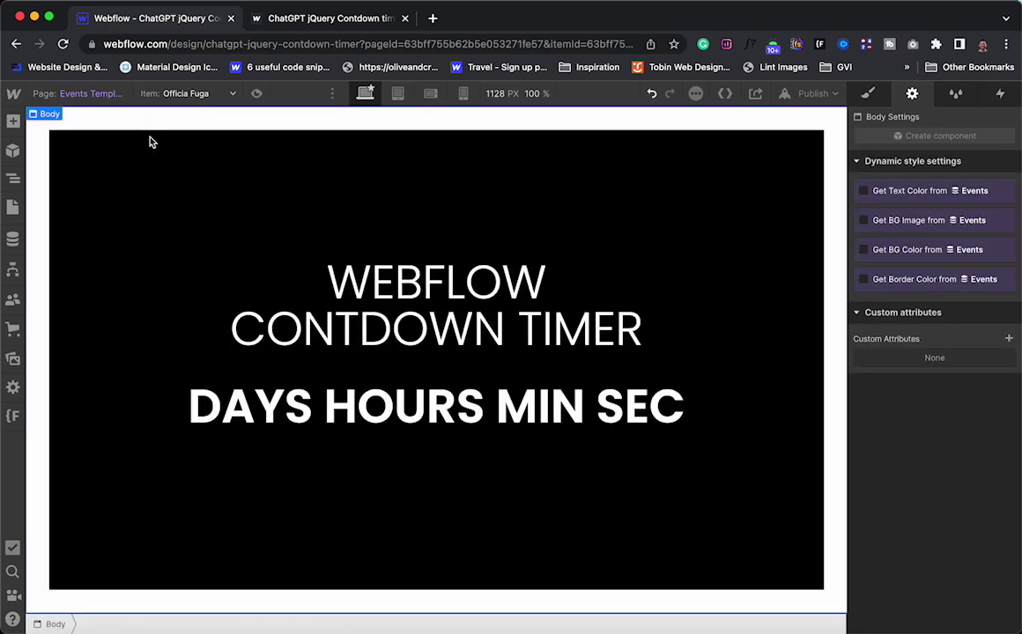
click(12, 212)
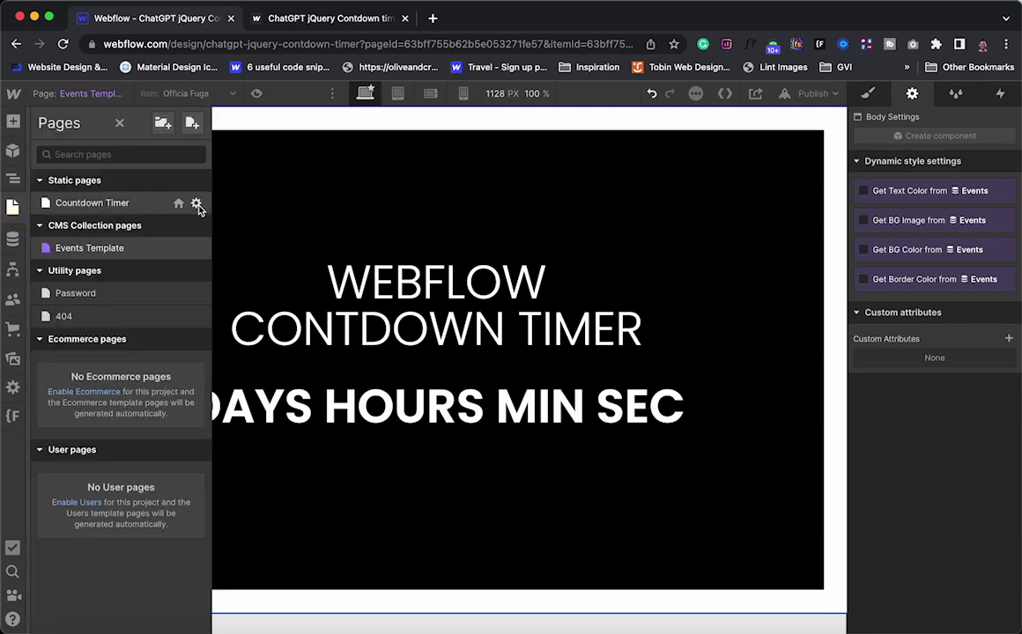
Select the whole countdown script in the Countdown Timer page's head code, then close its settings.
click(198, 204)
scroll(370, 377, down, 10)
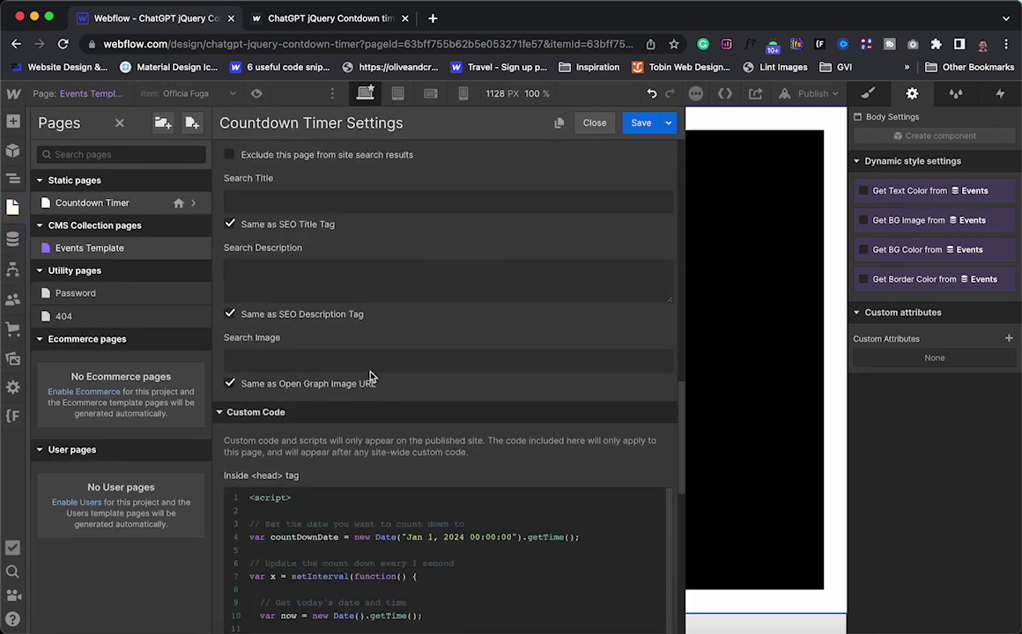
scroll(370, 377, down, 5)
click(373, 454)
key(ctrl+a)
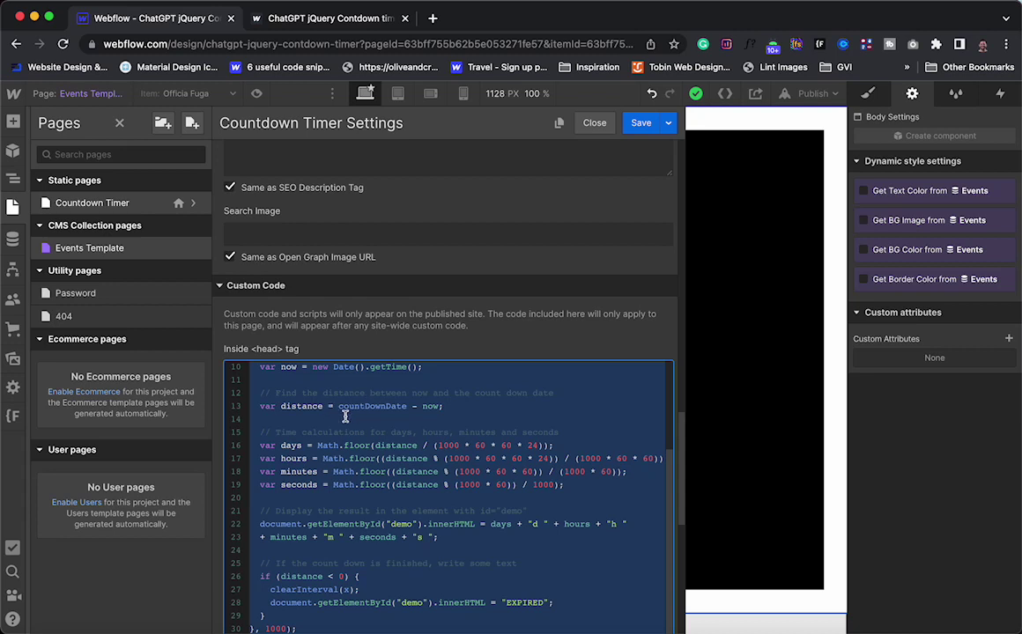
scroll(345, 416, up, 5)
scroll(345, 416, down, 4)
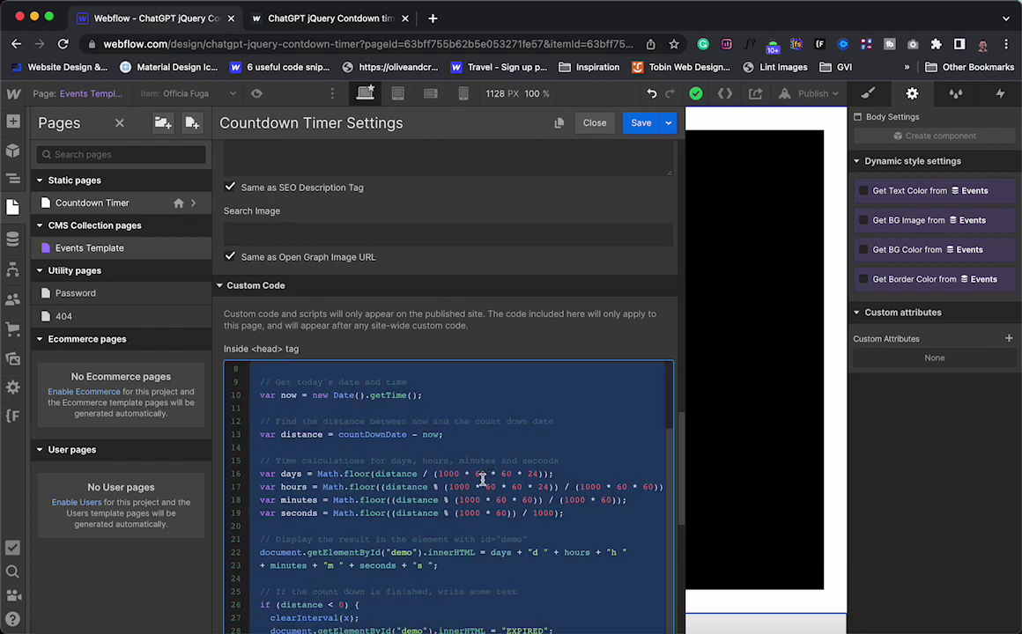
click(641, 123)
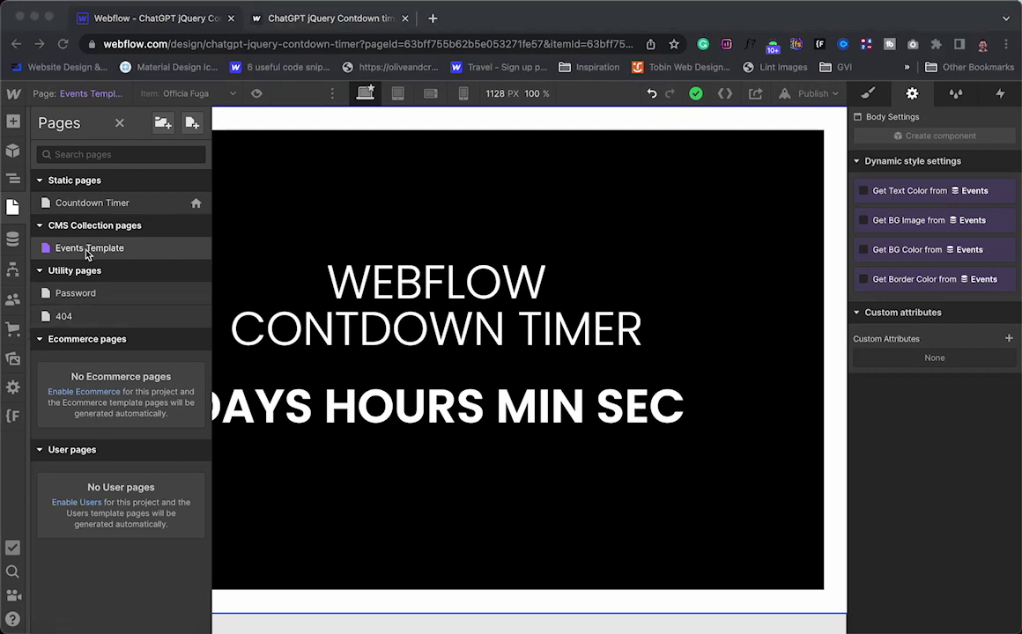
Paste the countdown script into the Events Template's empty head code and save.
click(196, 250)
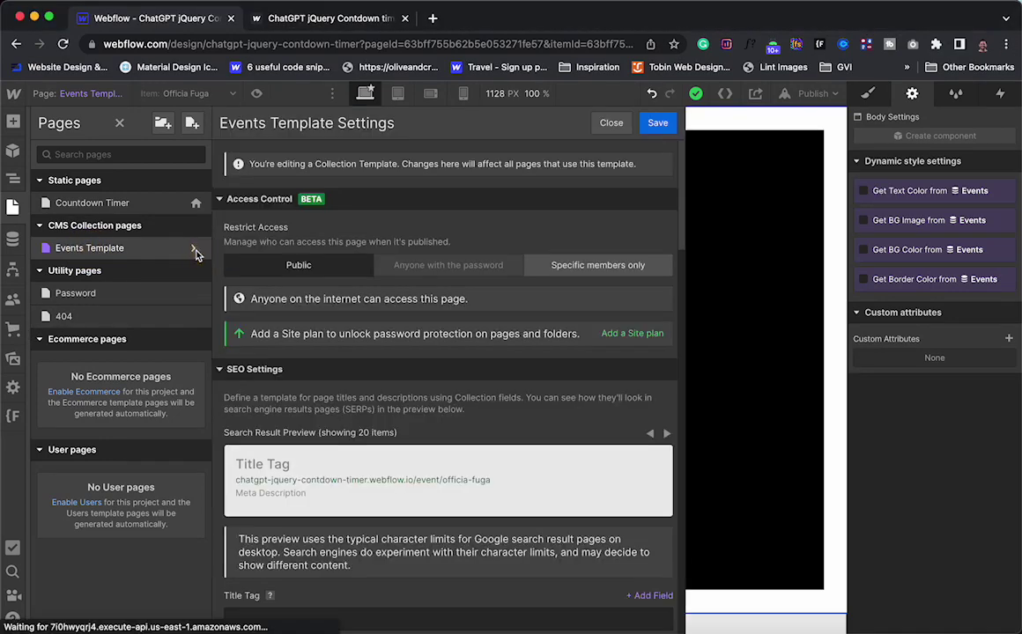
scroll(331, 349, down, 15)
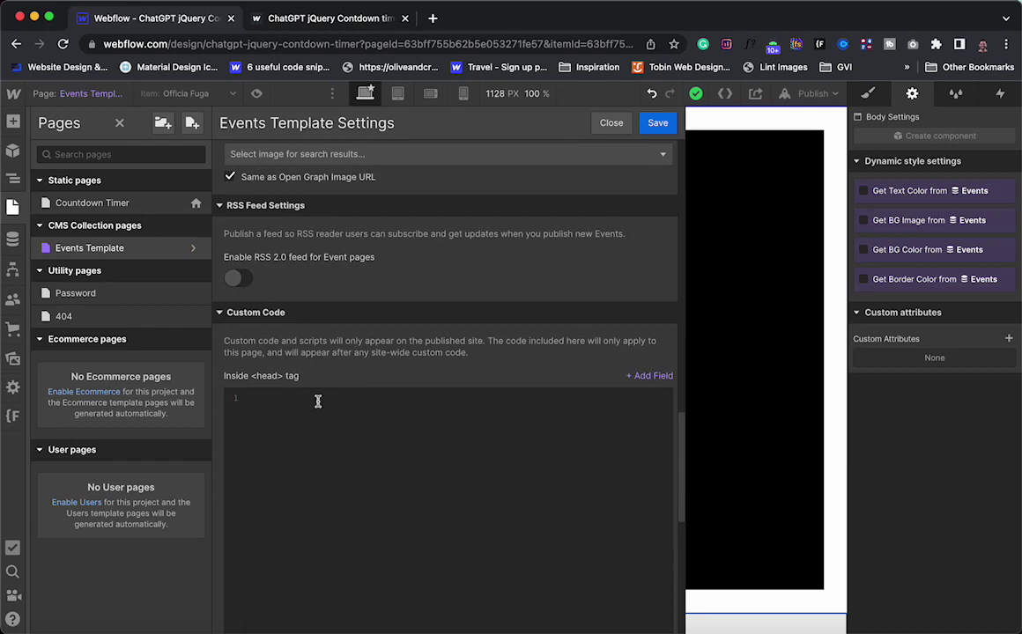
scroll(318, 401, down, 3)
click(319, 317)
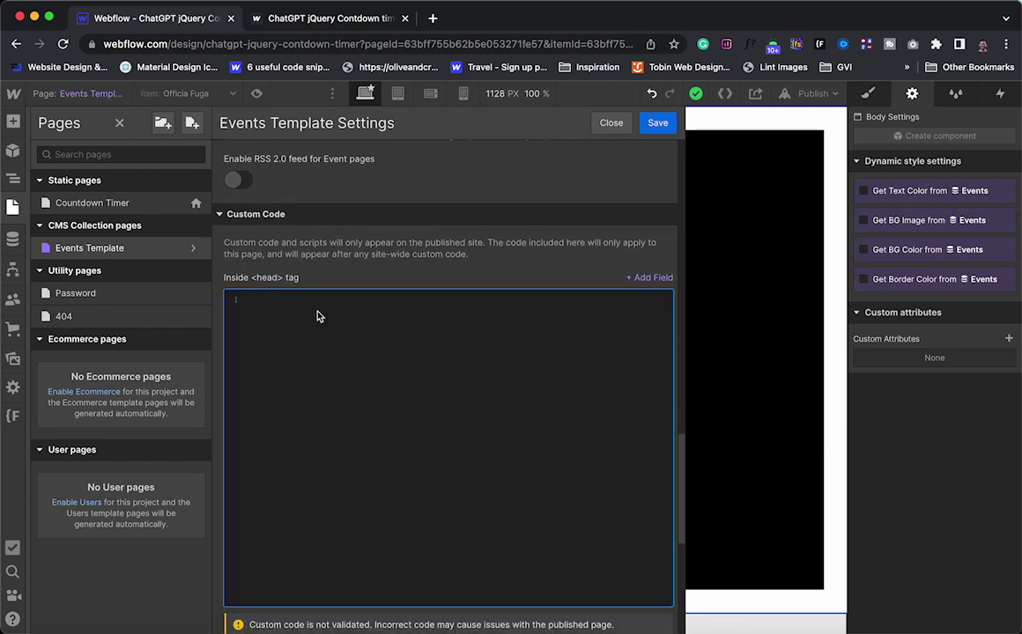
key(super+v)
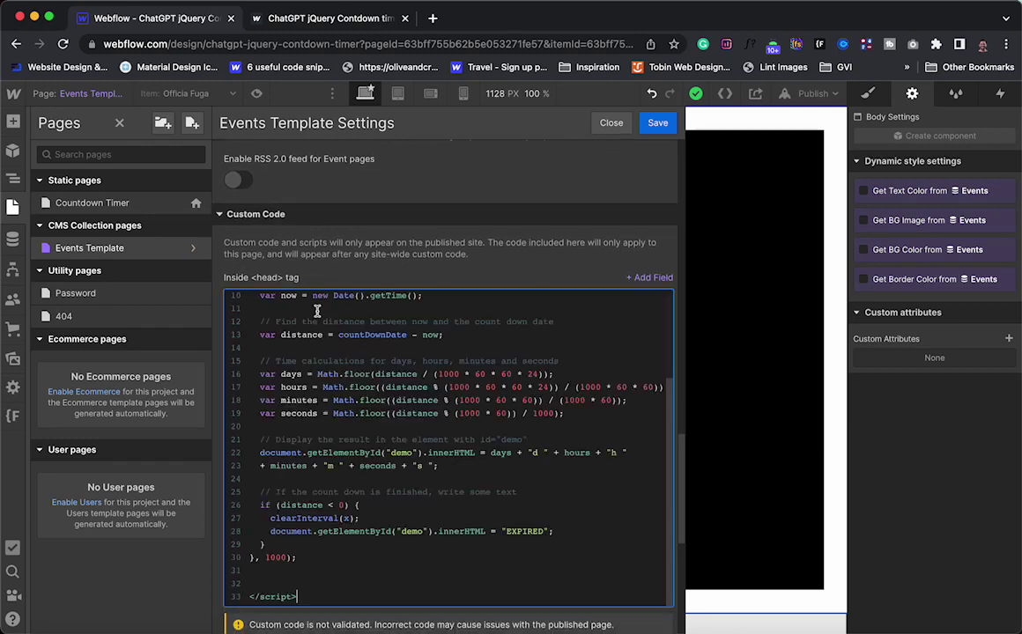
click(659, 123)
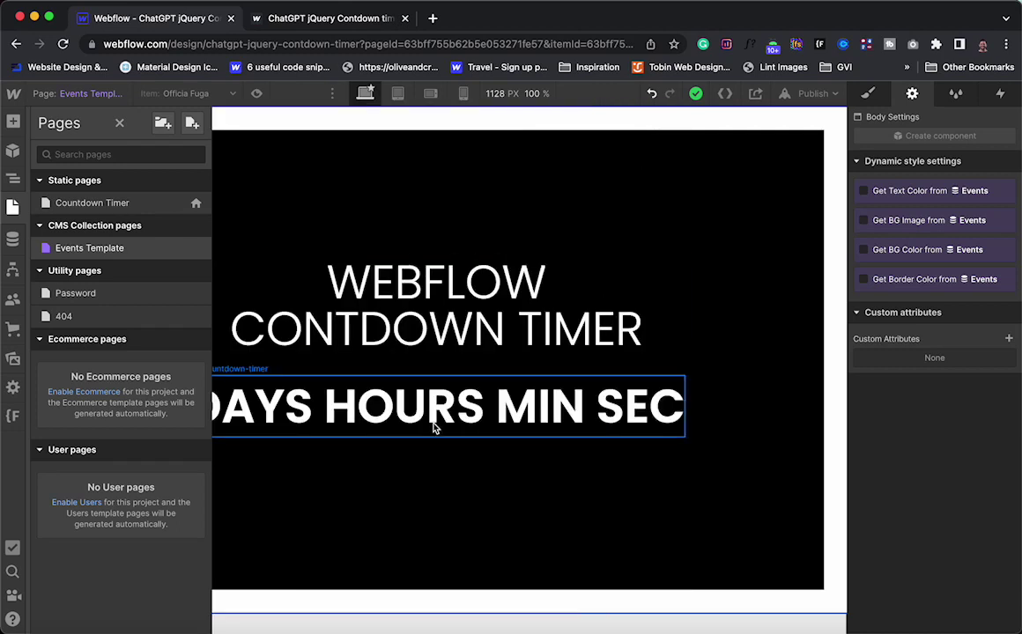
Publish the site to its webflow.io domain and open the published event page.
click(811, 93)
click(719, 276)
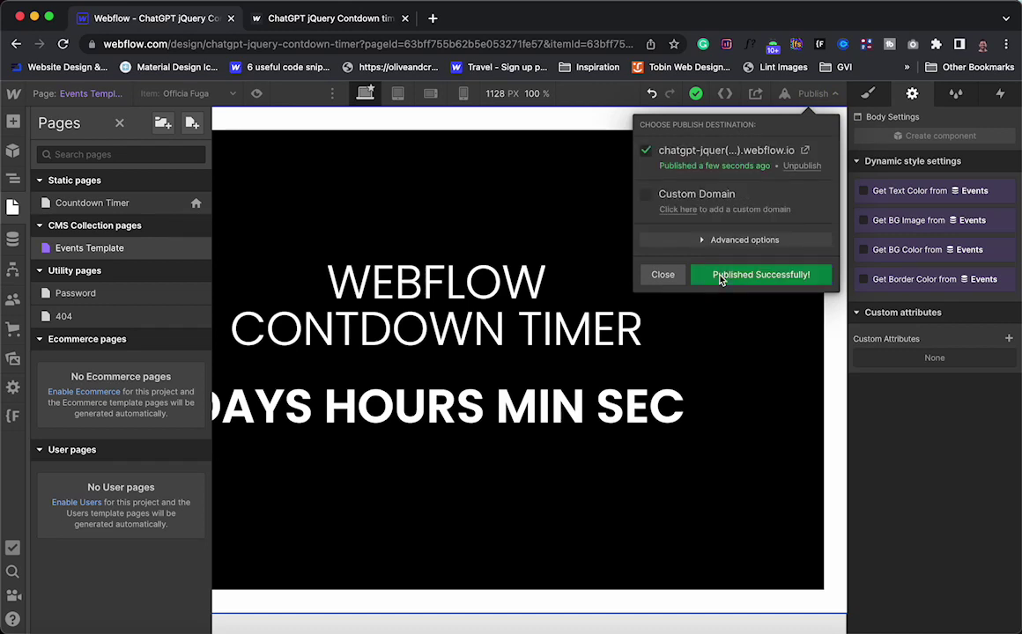
click(805, 150)
Check the Officia Fuga event page's live 353d countdown, then return to the Designer.
click(183, 30)
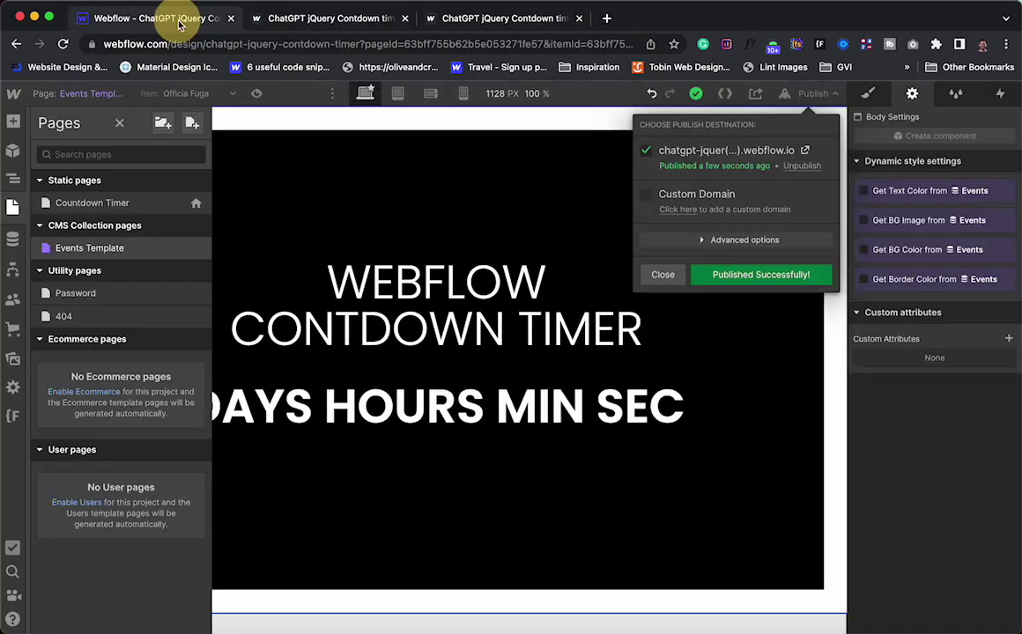
click(477, 20)
click(331, 27)
click(472, 20)
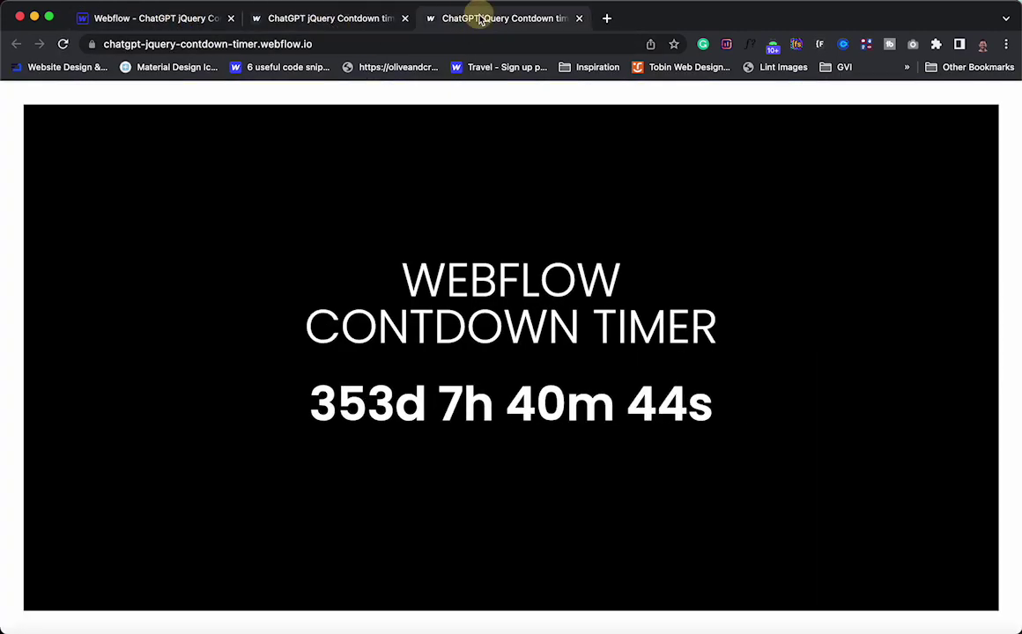
click(365, 21)
drag(287, 383, 595, 452)
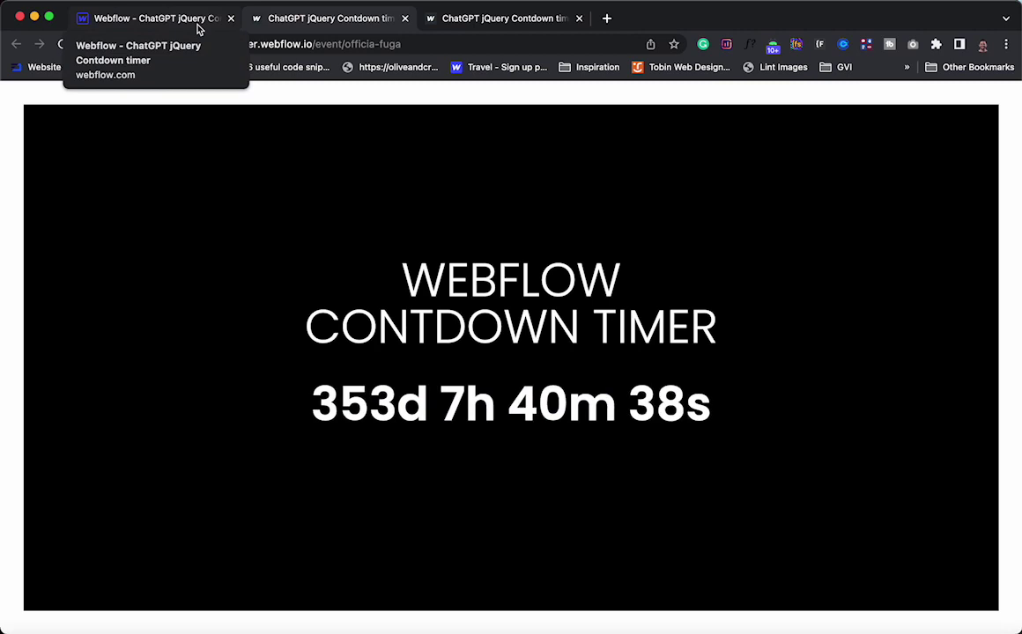
click(199, 29)
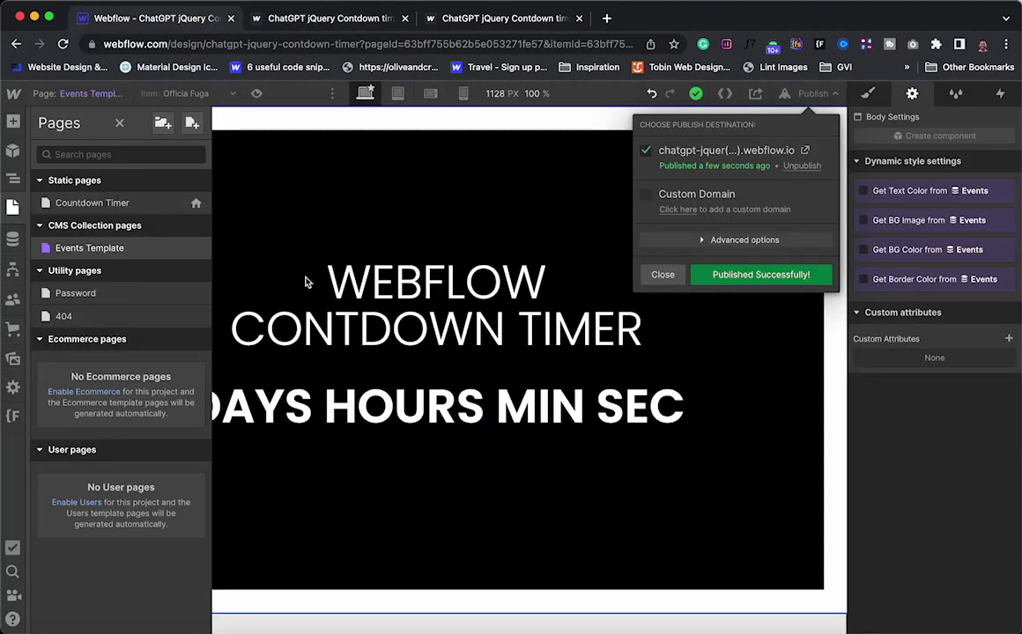
Reopen the Events Template page settings and scroll down to its head code.
click(126, 246)
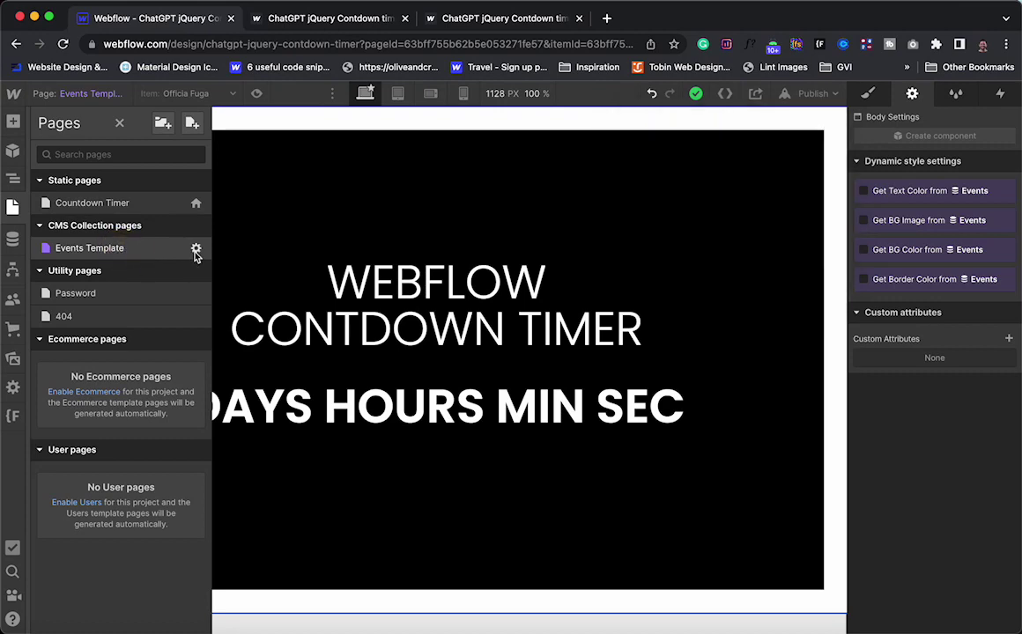
click(194, 248)
scroll(342, 353, down, 20)
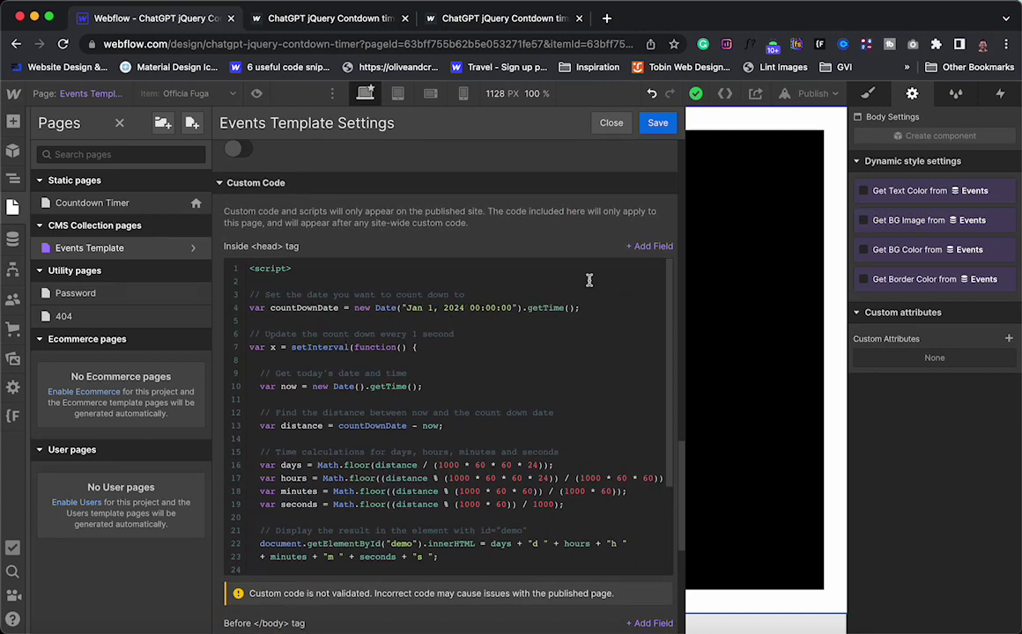
click(196, 250)
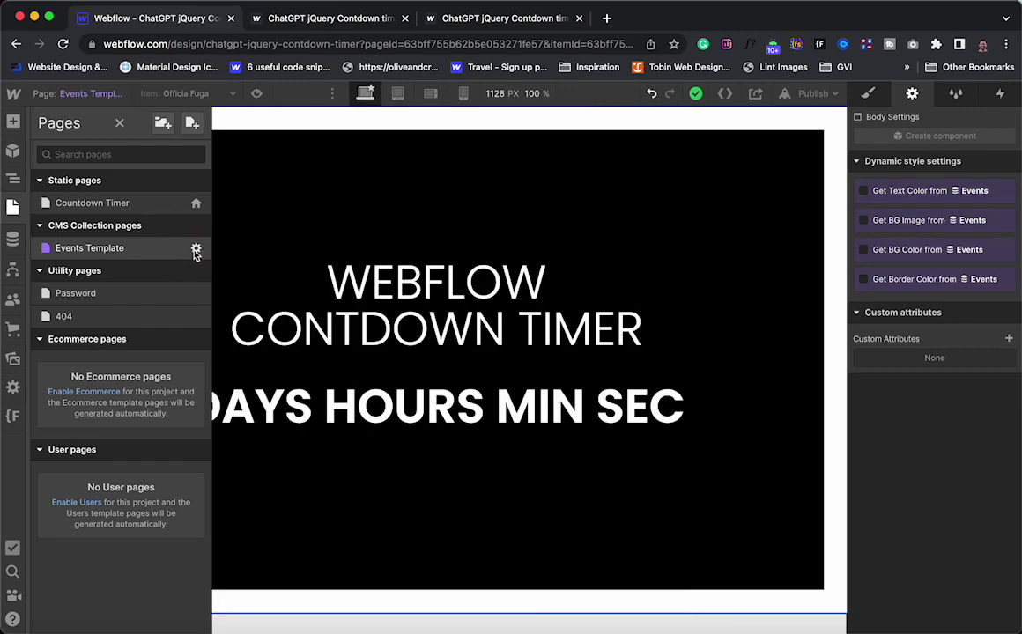
click(196, 250)
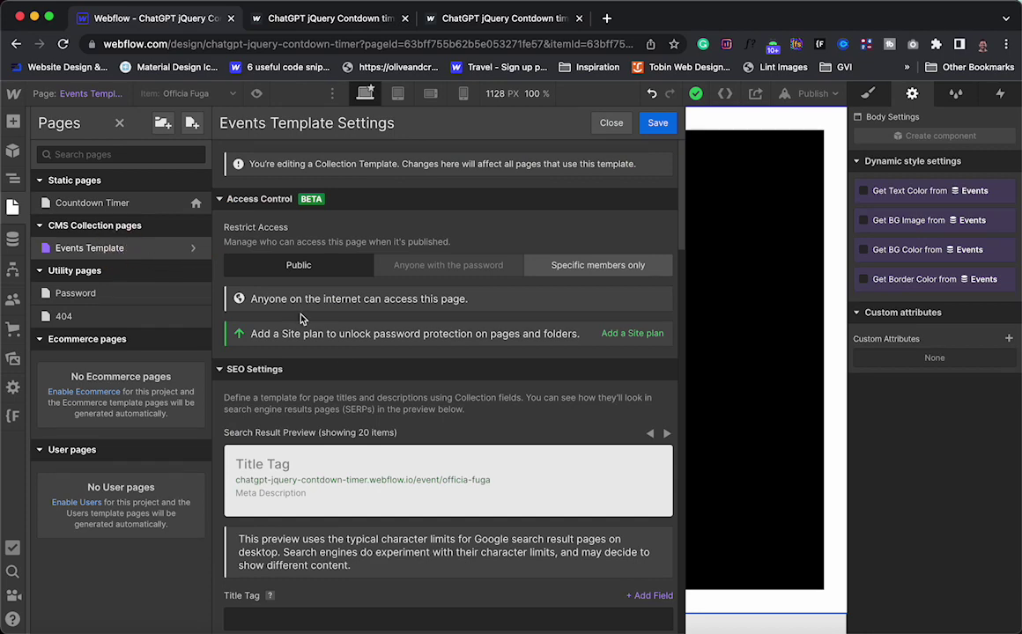
scroll(339, 353, down, 20)
scroll(342, 353, down, 2)
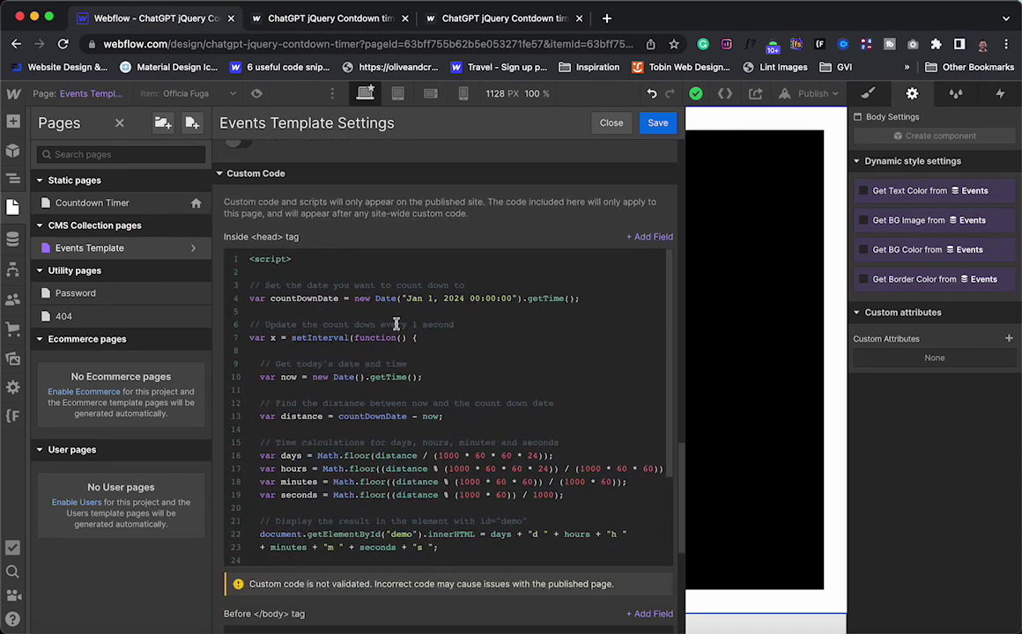
Replace the fixed Jan 1, 2024 date on line 4 with the Start Date/Time field and save.
drag(406, 299, 465, 300)
click(643, 242)
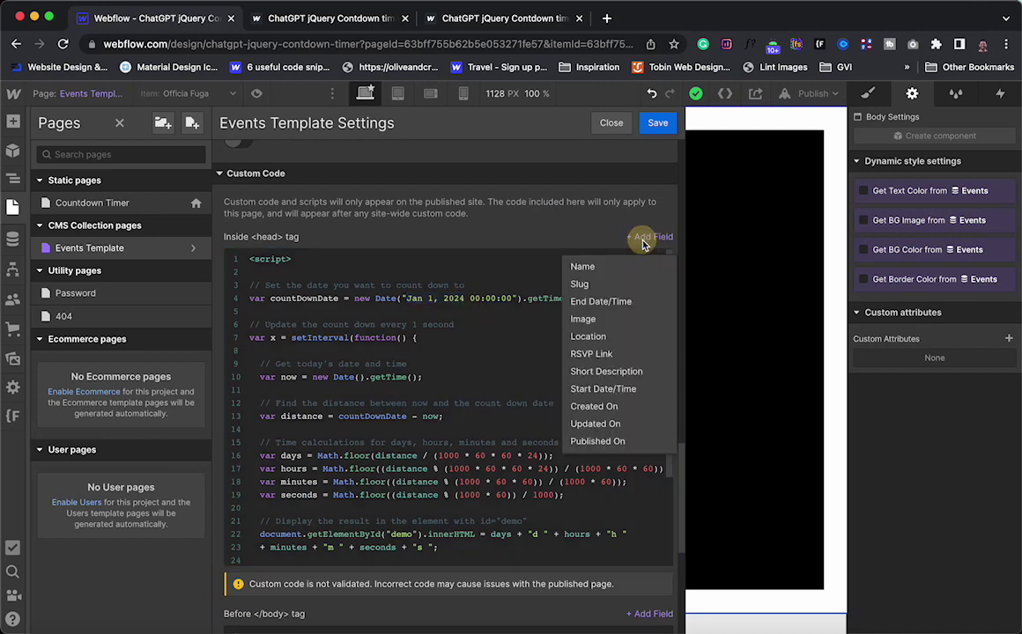
click(619, 389)
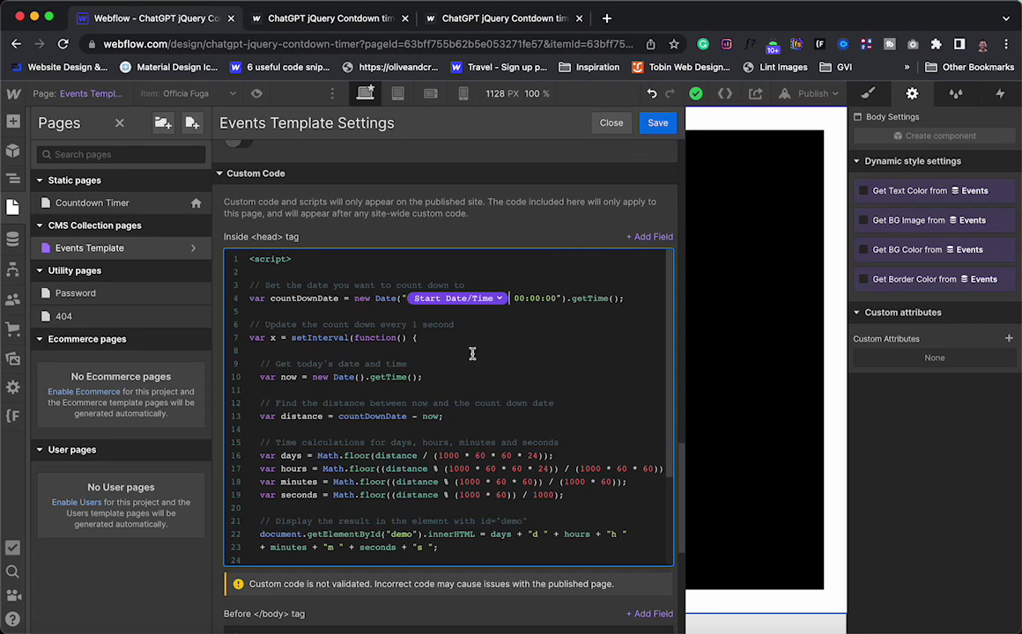
scroll(472, 353, down, 5)
scroll(472, 354, up, 2)
scroll(472, 354, up, 3)
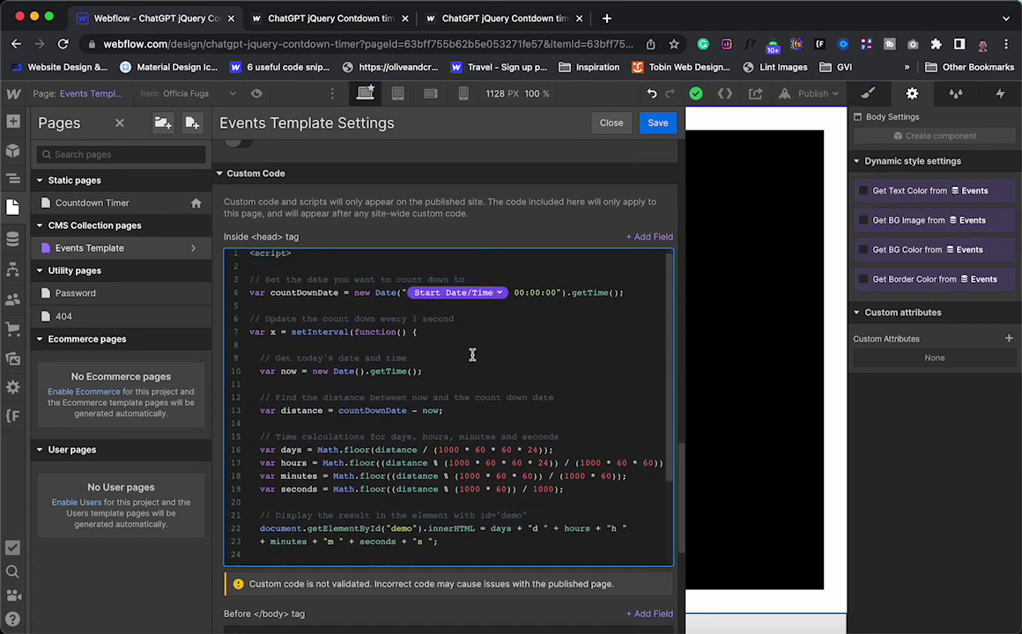
click(657, 123)
click(317, 412)
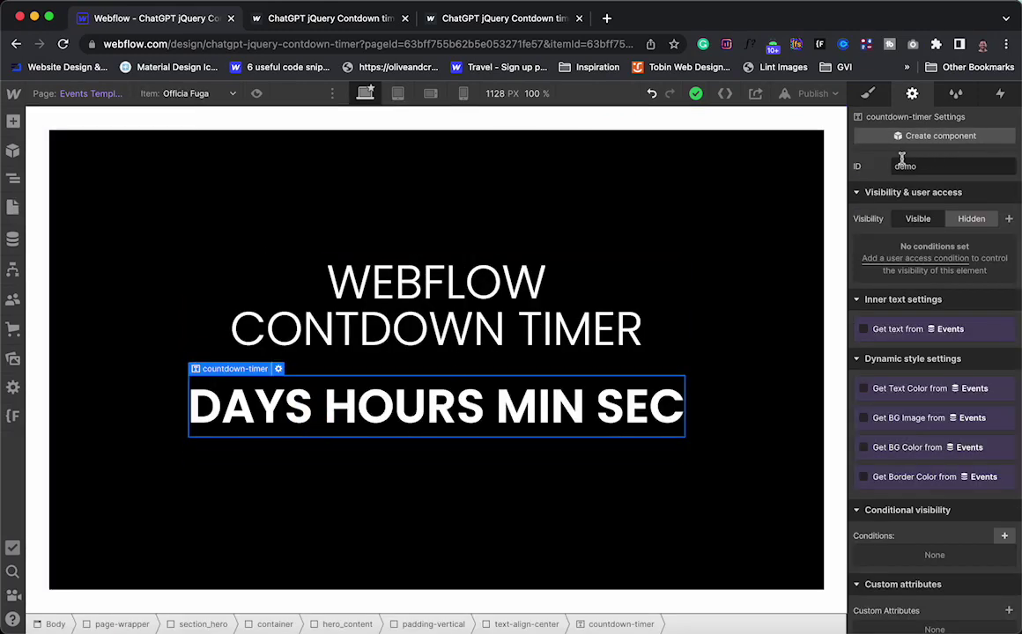
Republish the updated site to the webflow.io domain.
click(811, 94)
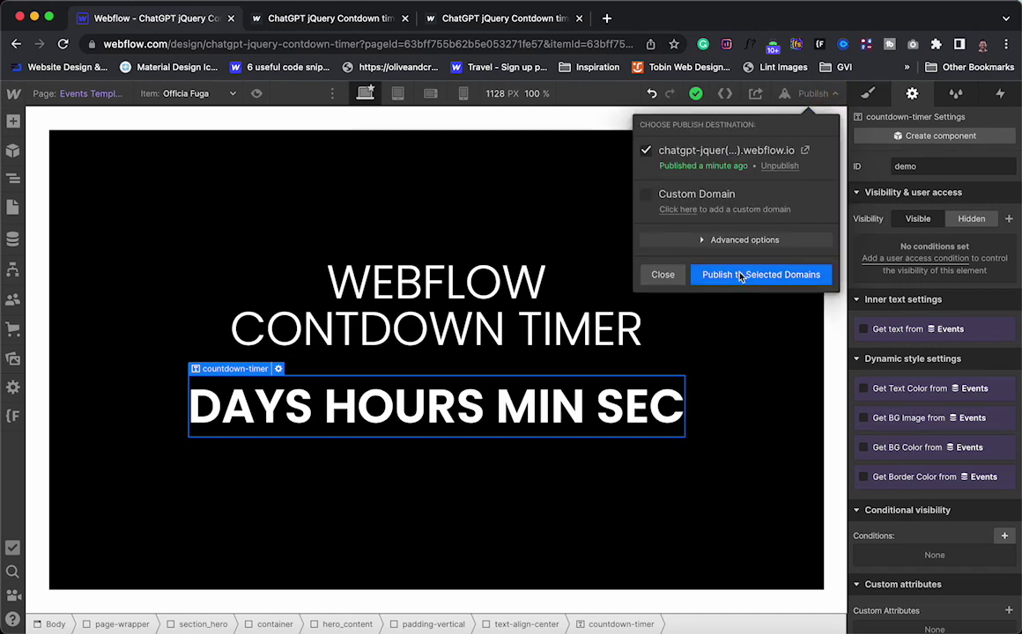
click(740, 275)
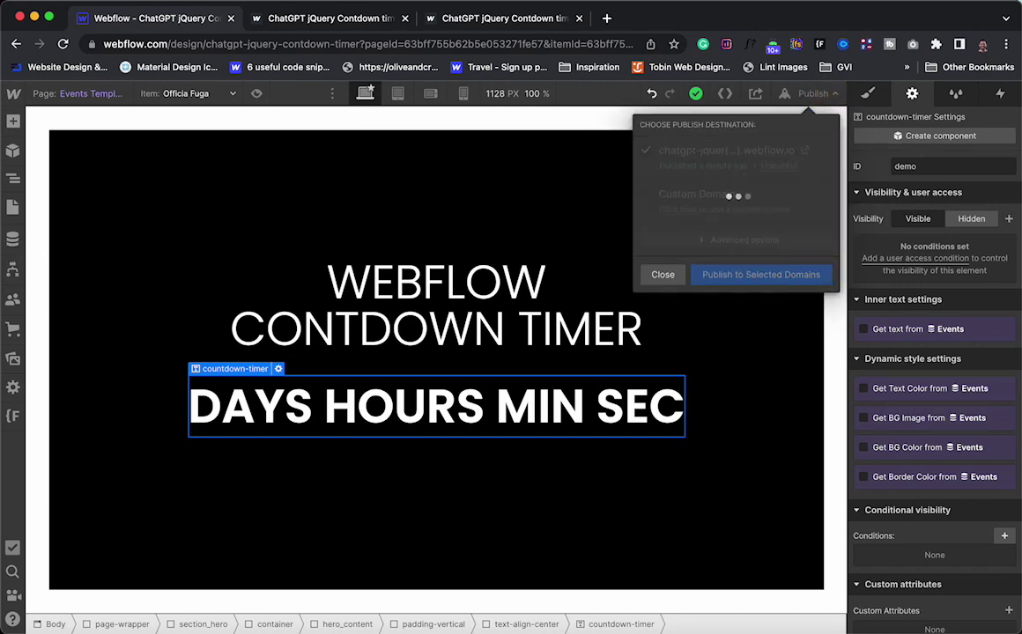
click(235, 92)
click(232, 95)
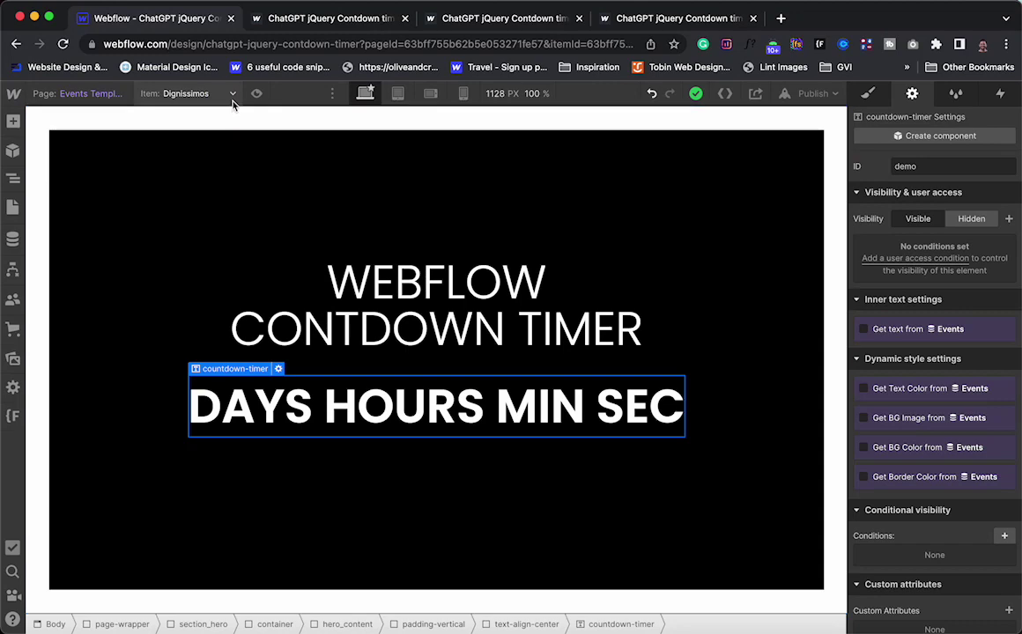
Open the published Dolore event page, then switch the Designer item to Non Sint Culpa Et.
click(229, 94)
click(219, 131)
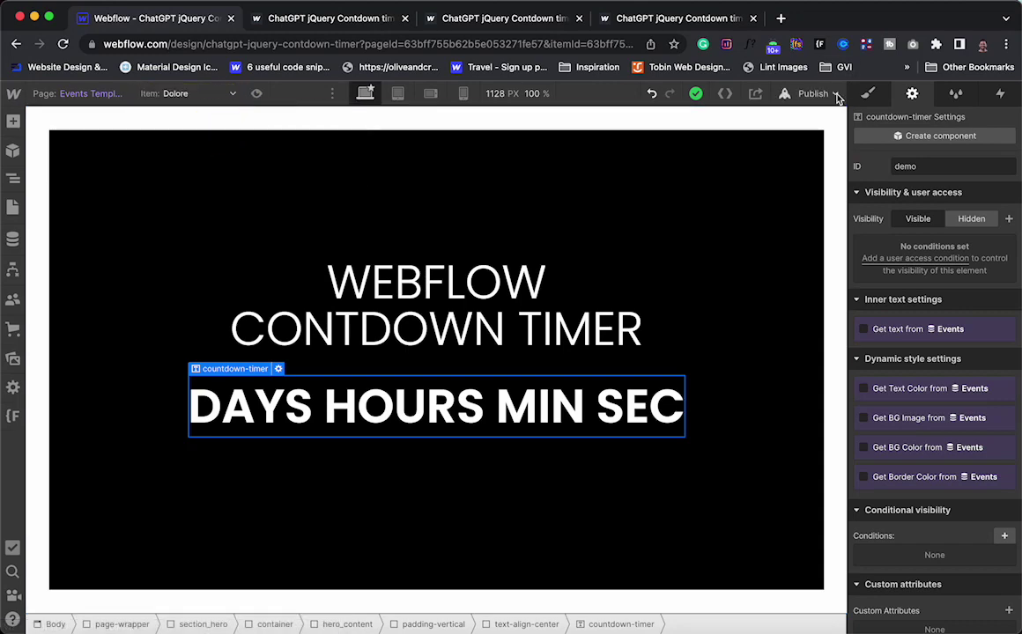
click(814, 93)
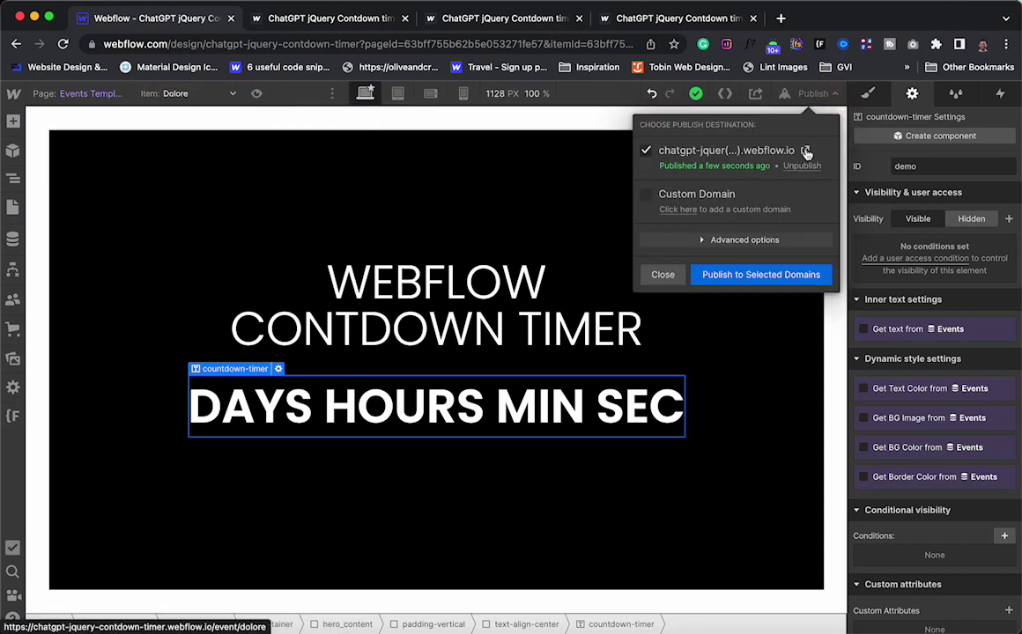
click(806, 152)
click(159, 17)
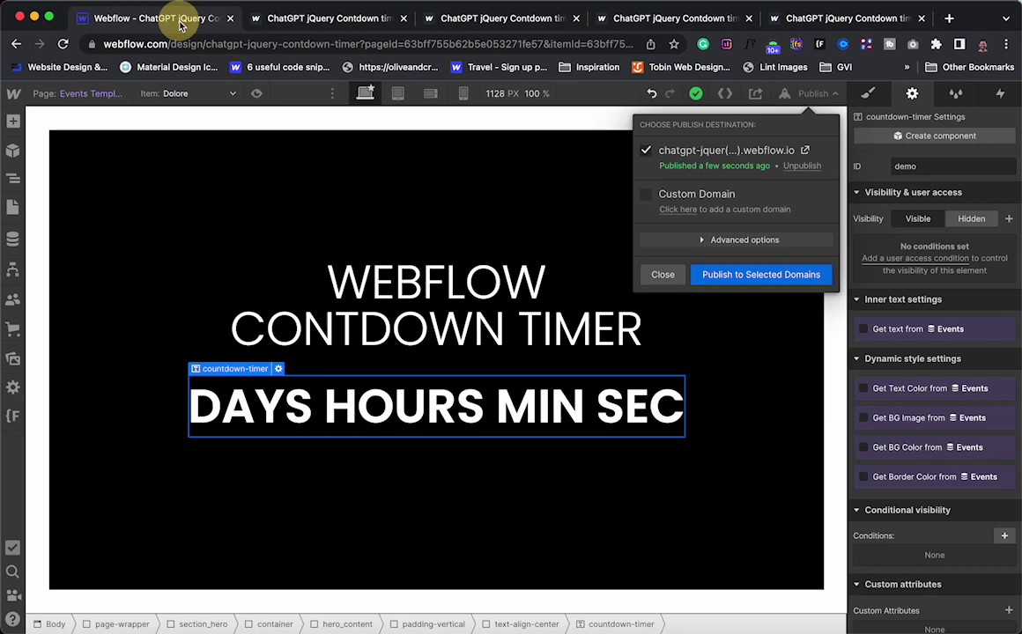
click(199, 102)
click(234, 95)
click(212, 160)
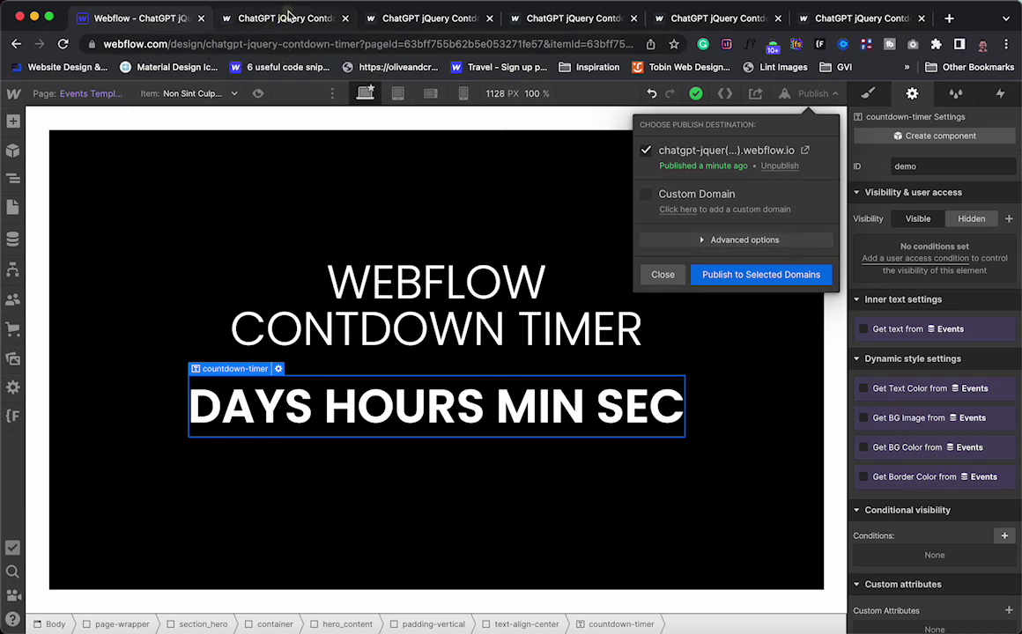
Compare the countdowns: Non Sint Culpa Et, Dolore, Officia Fuga, Dignissimos (136d–318d) versus the home page's 353d.
click(323, 22)
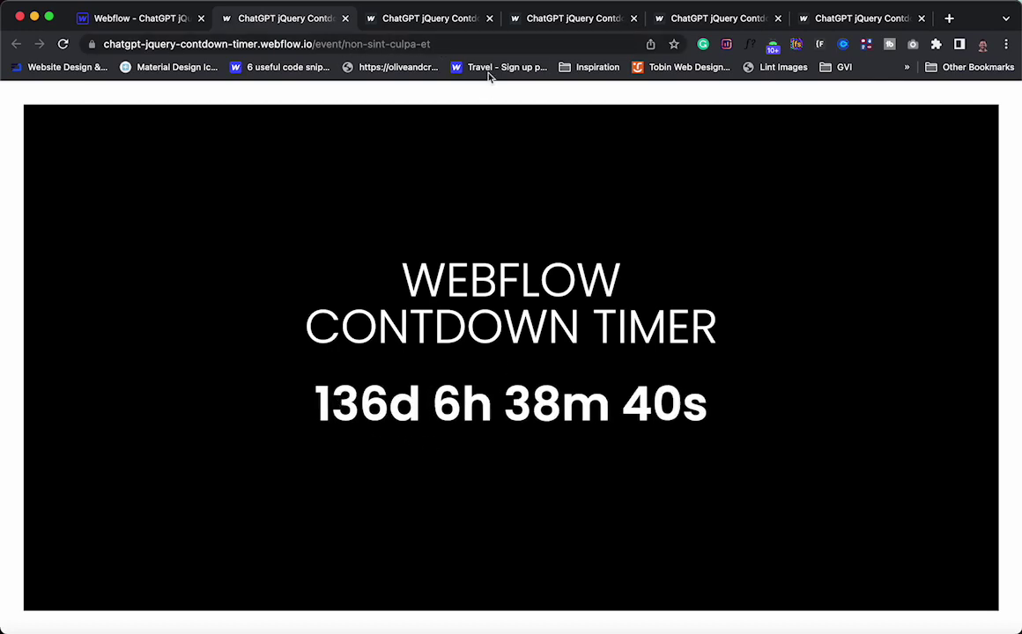
click(457, 25)
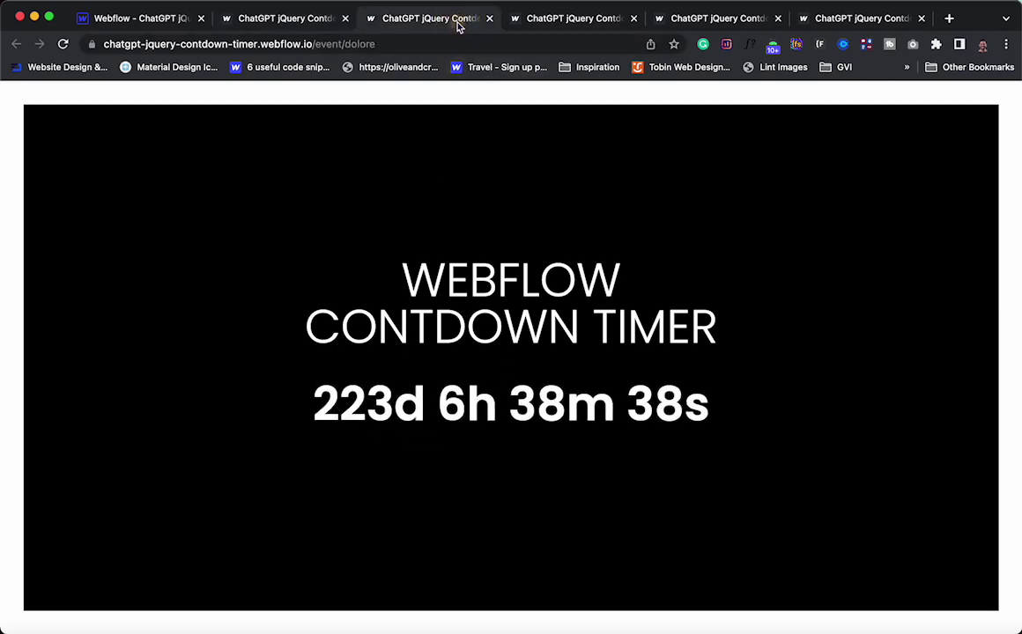
click(547, 22)
click(748, 24)
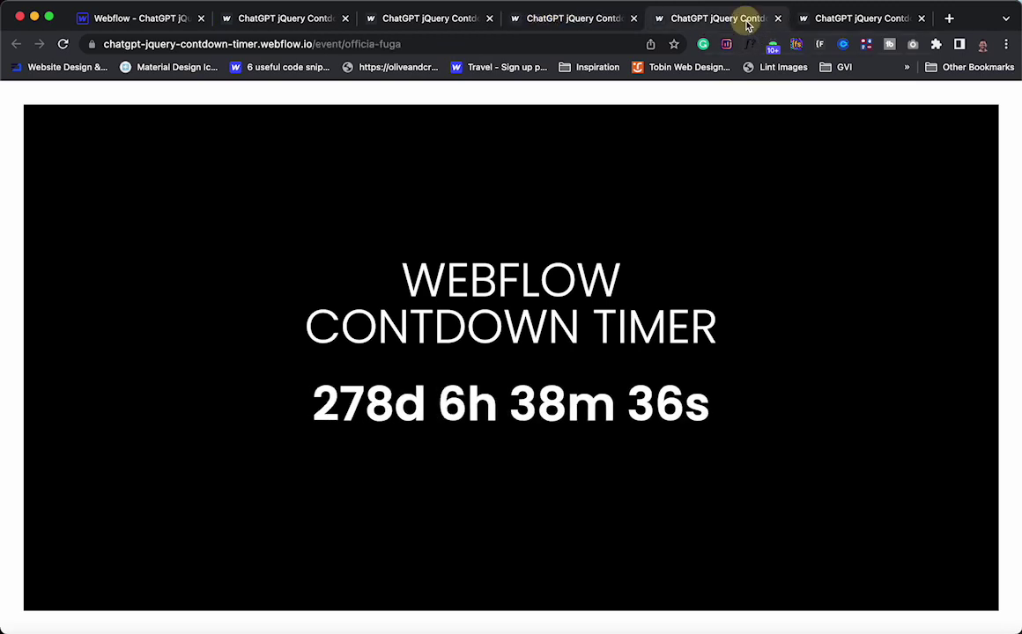
click(842, 21)
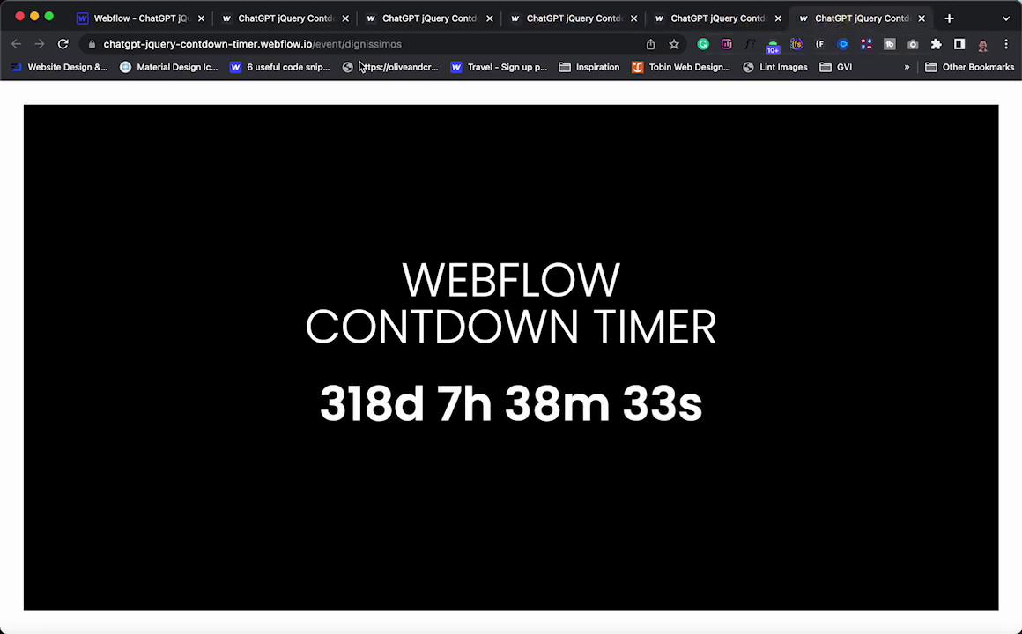
click(692, 19)
click(592, 25)
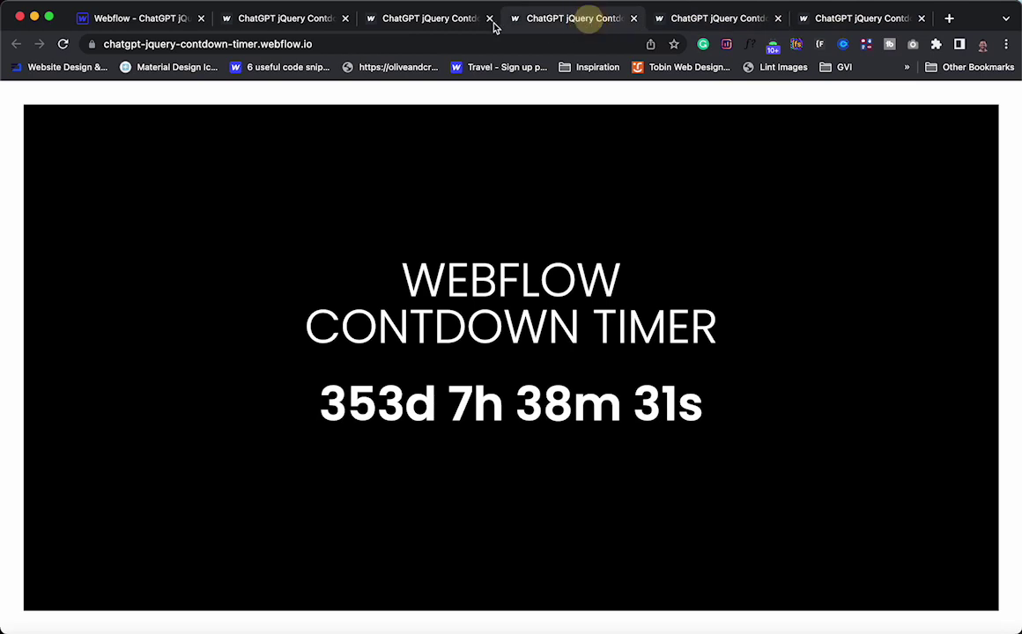